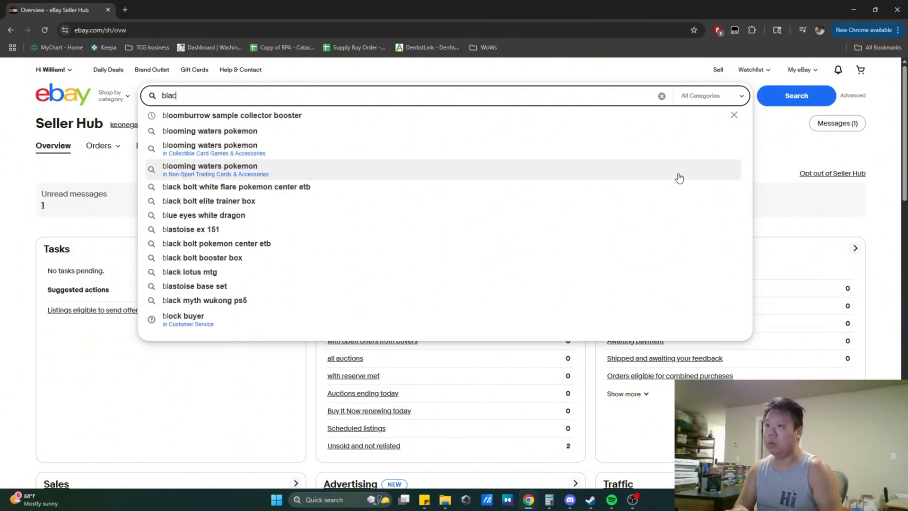
- Search eBay for blank magic cards misprint
type("k ma")
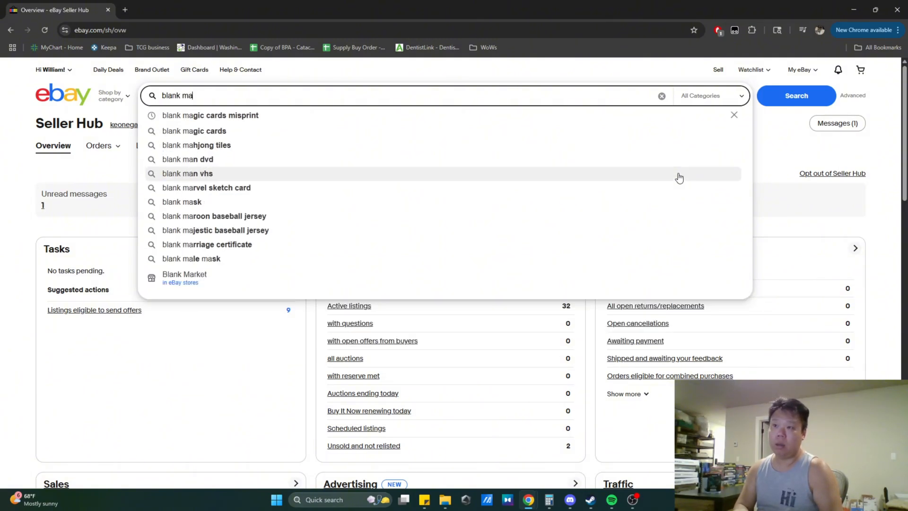
type("gic card")
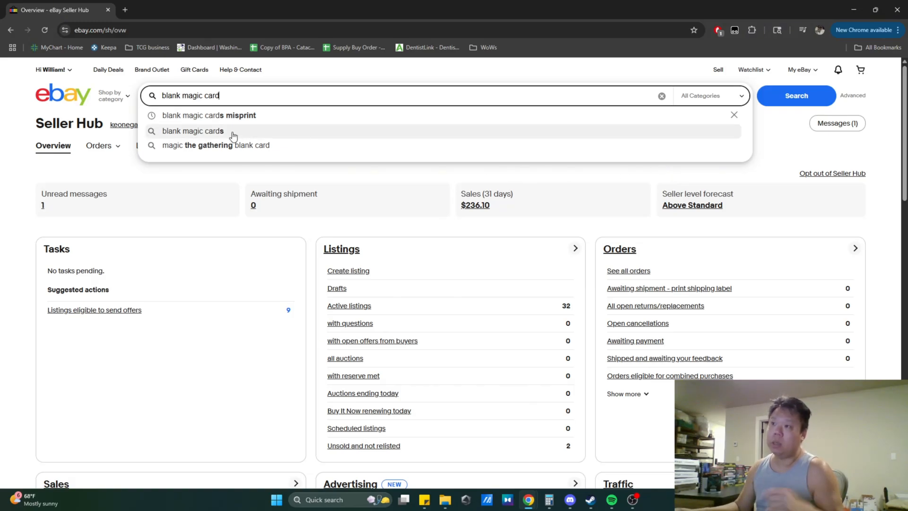
left_click(210, 115)
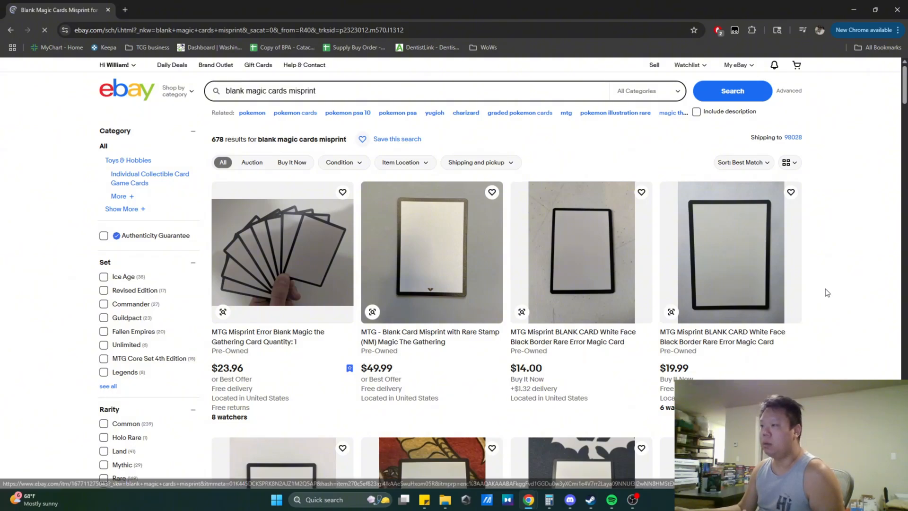
- Browse the active listings returned for blank magic cards misprint, comparing their prices
scroll(825, 289, "down", 1)
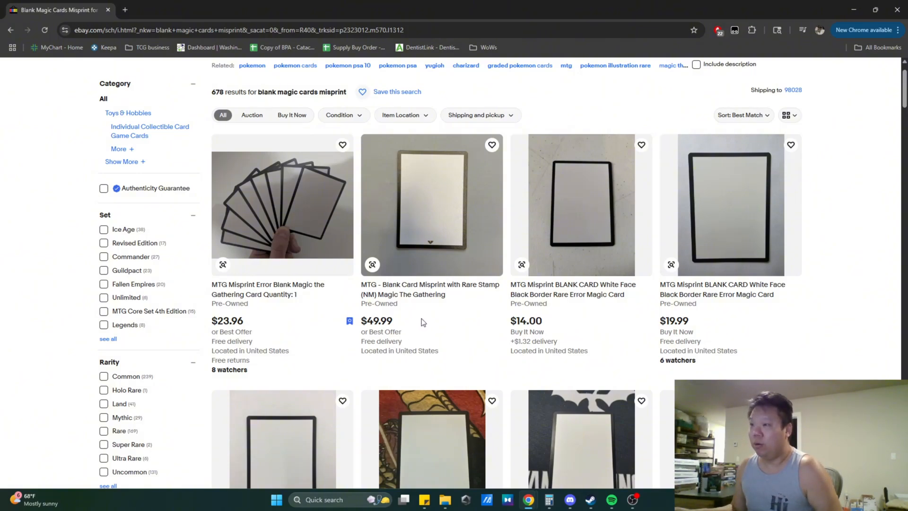
scroll(431, 322, "down", 3)
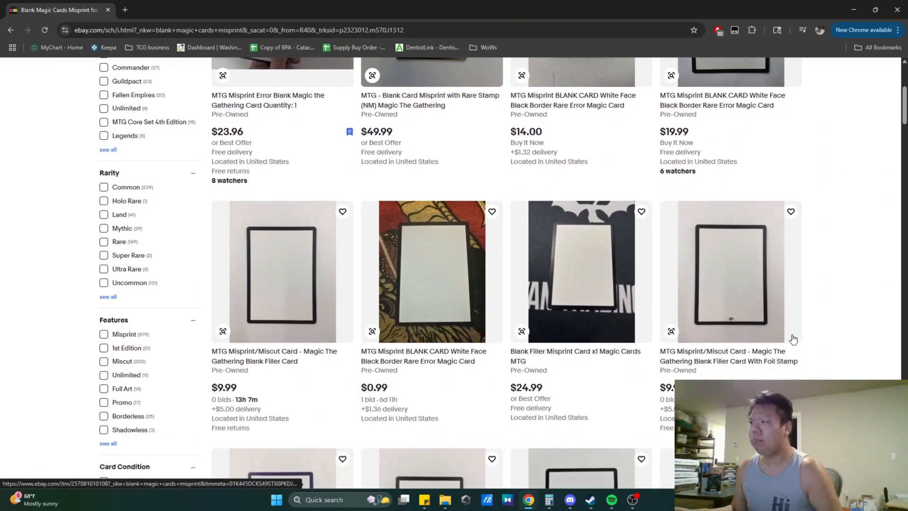
scroll(831, 321, "down", 4)
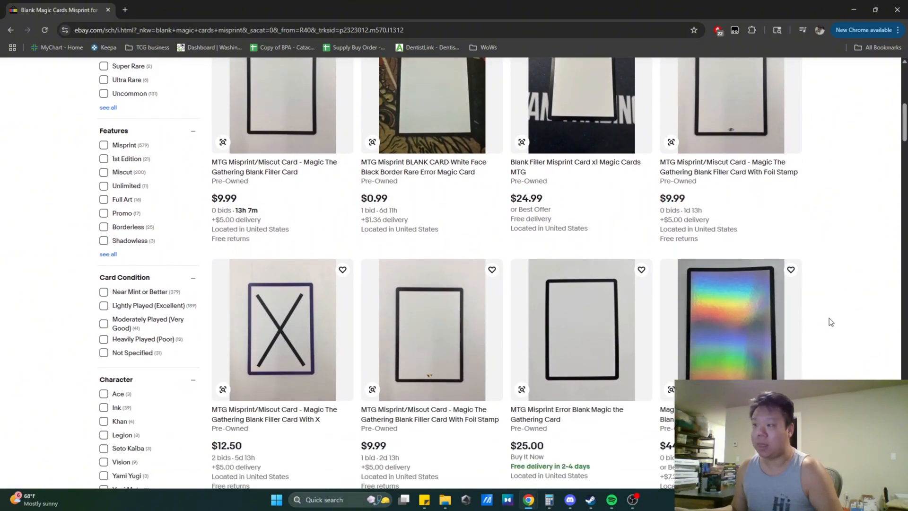
scroll(831, 322, "down", 8)
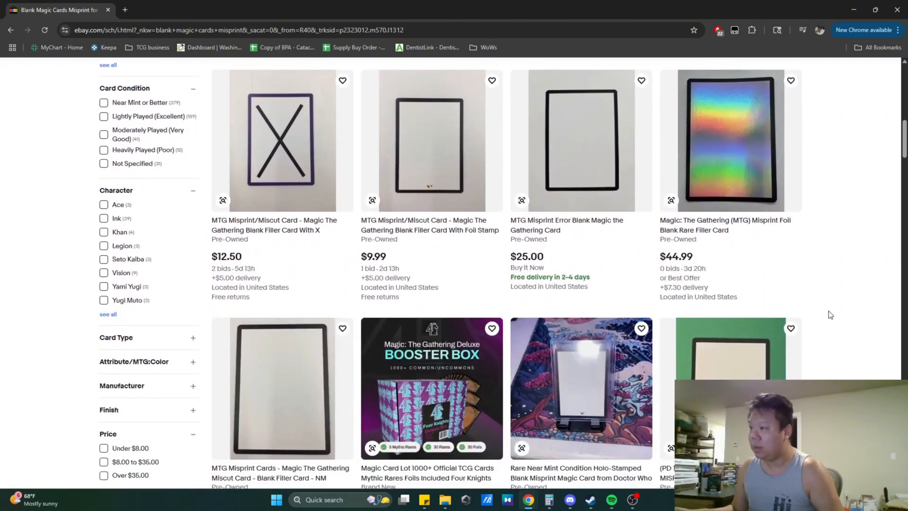
scroll(830, 315, "down", 2)
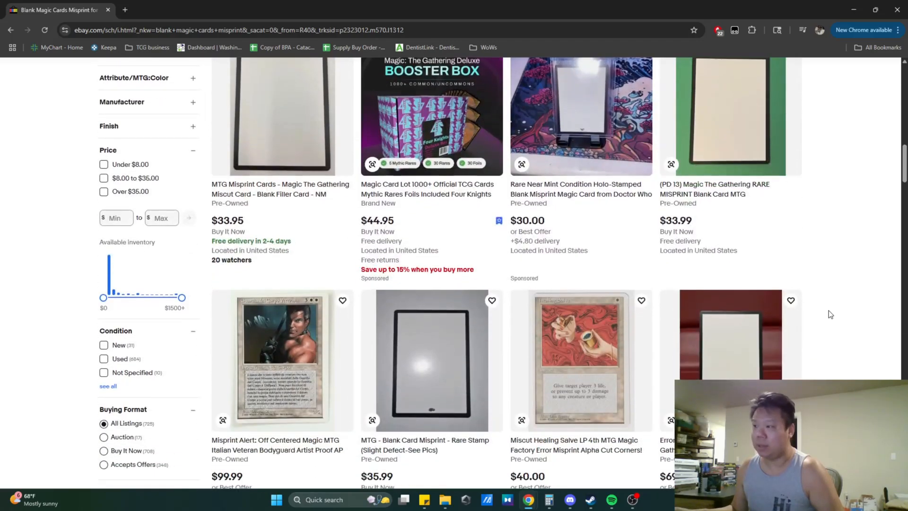
scroll(823, 314, "up", 13)
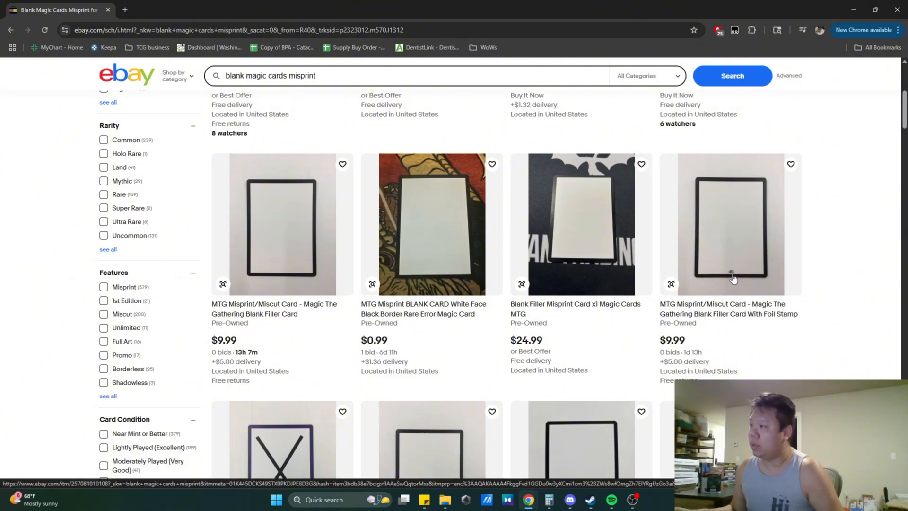
scroll(825, 317, "down", 2)
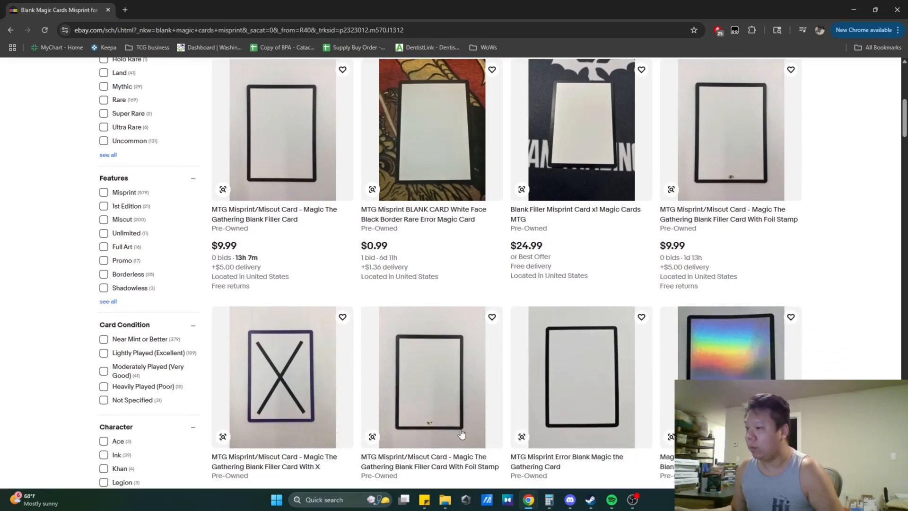
scroll(461, 433, "down", 3)
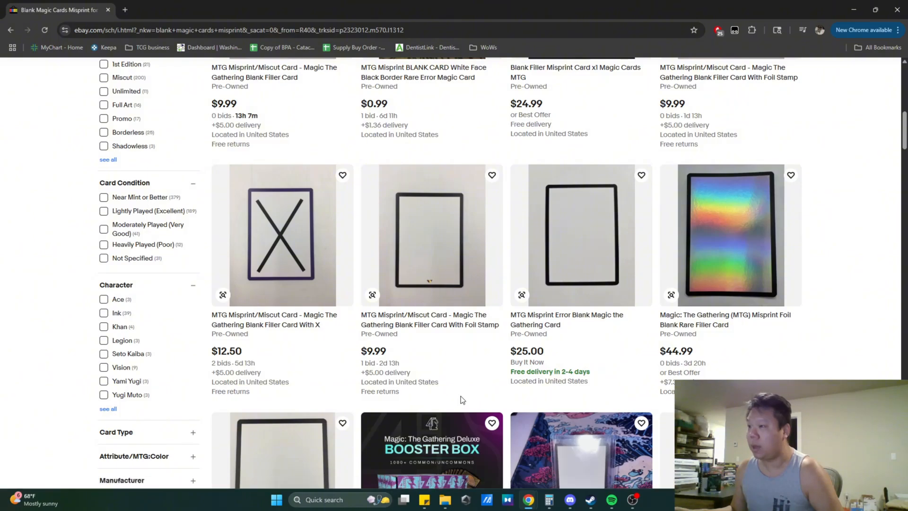
scroll(465, 376, "up", 6)
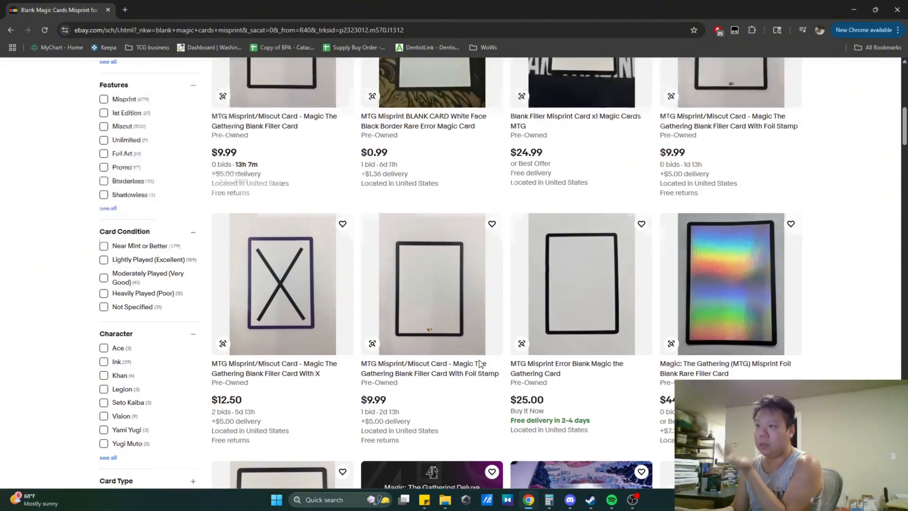
scroll(552, 355, "up", 3)
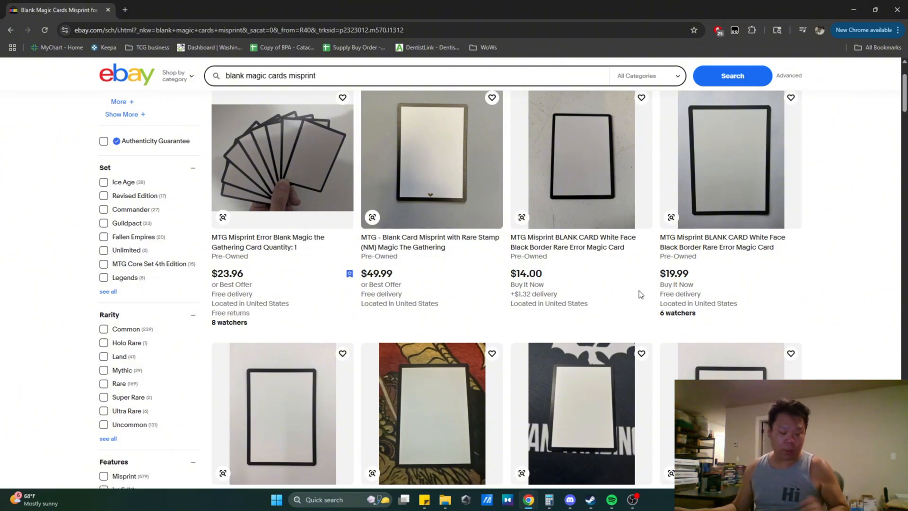
scroll(641, 274, "up", 2)
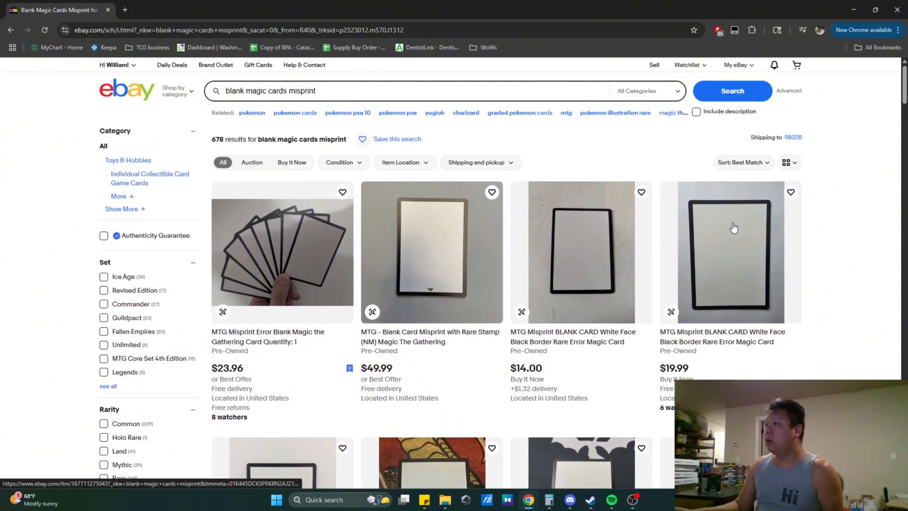
- Rerun the search through Advanced search limited to completed and sold items located in the US only, sorted by Time: newly listed
left_click(794, 92)
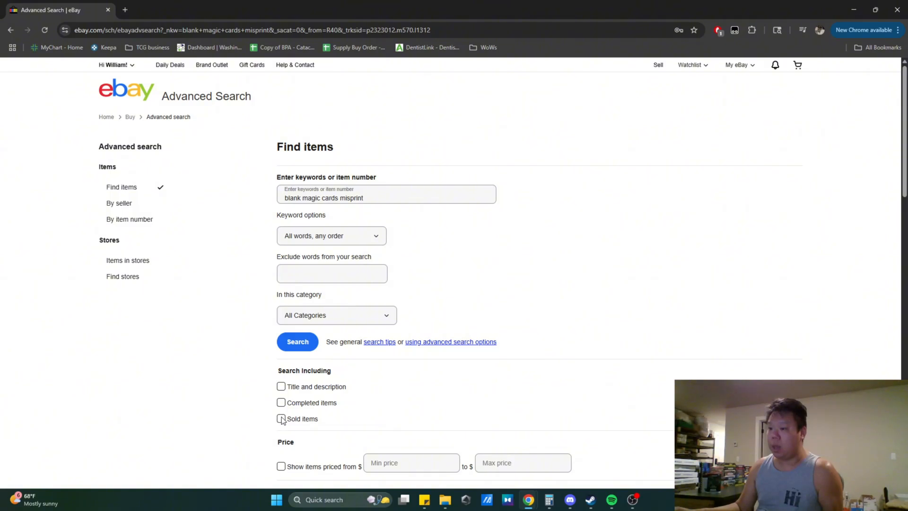
left_click(282, 419)
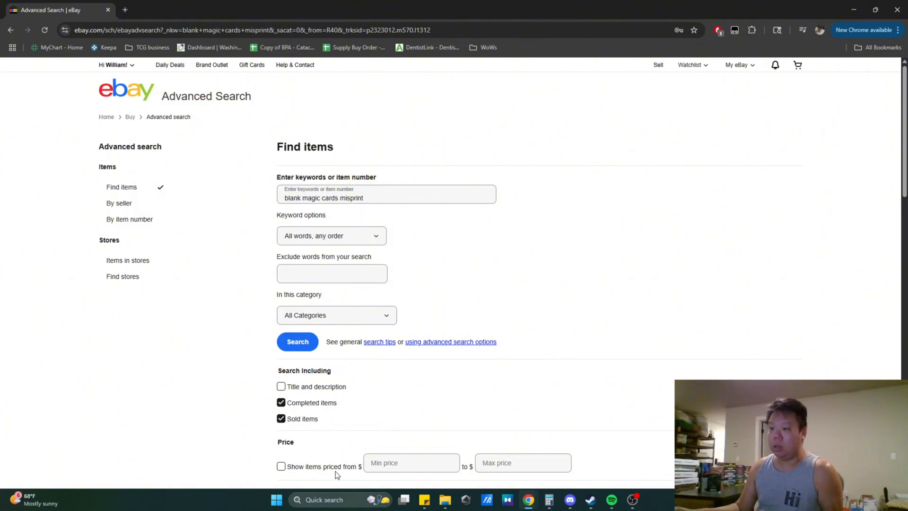
scroll(554, 376, "down", 2)
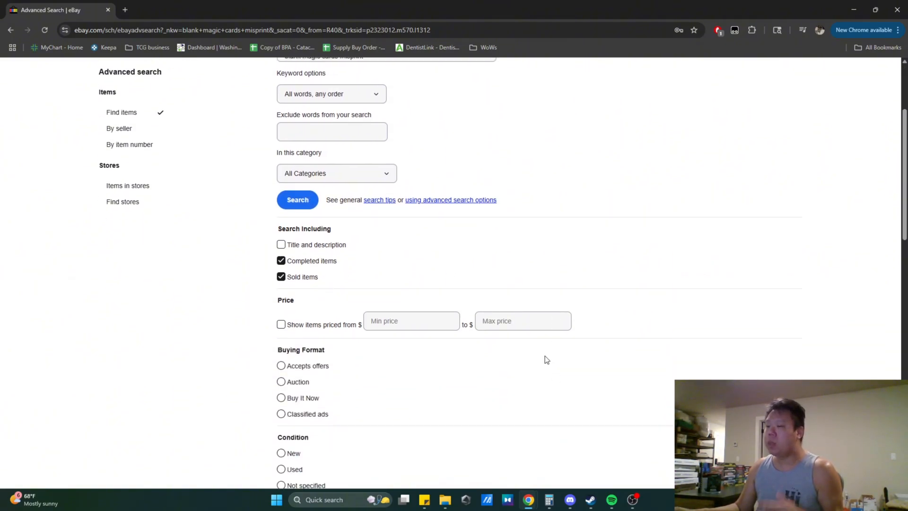
scroll(545, 360, "down", 3)
scroll(483, 338, "down", 3)
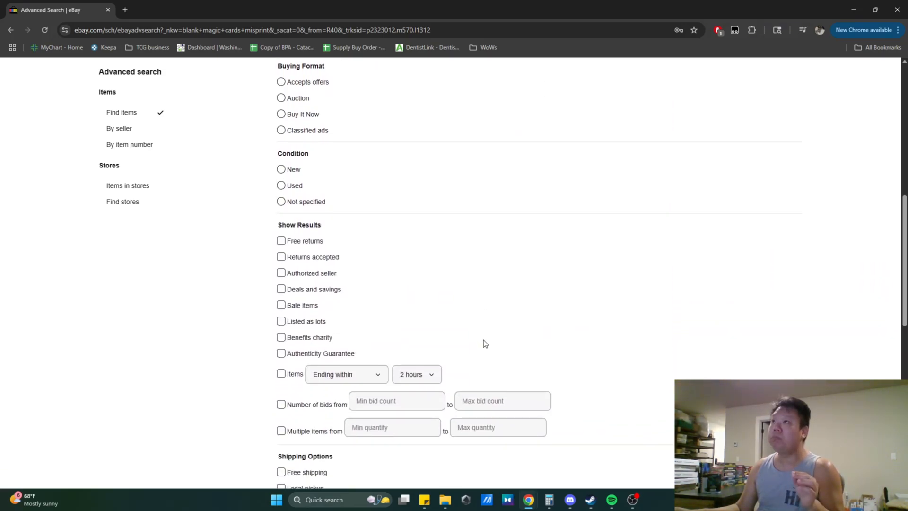
scroll(483, 340, "down", 6)
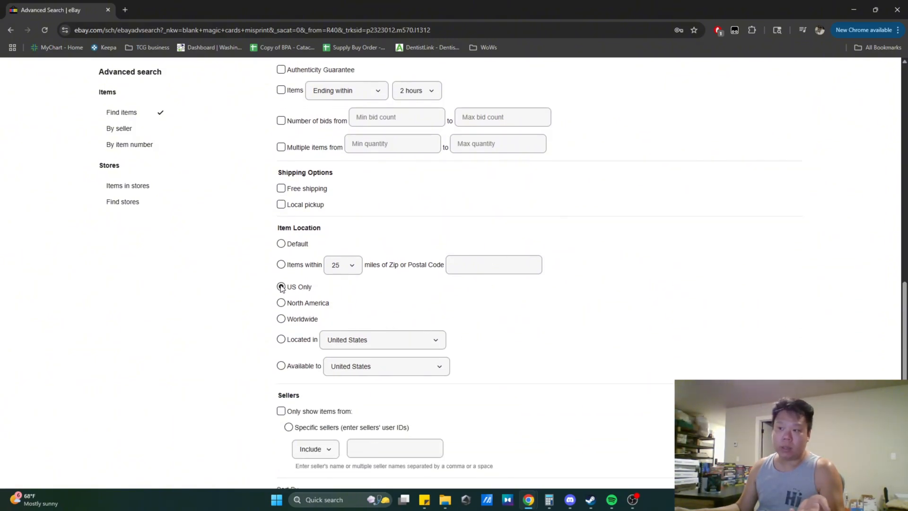
left_click(281, 287)
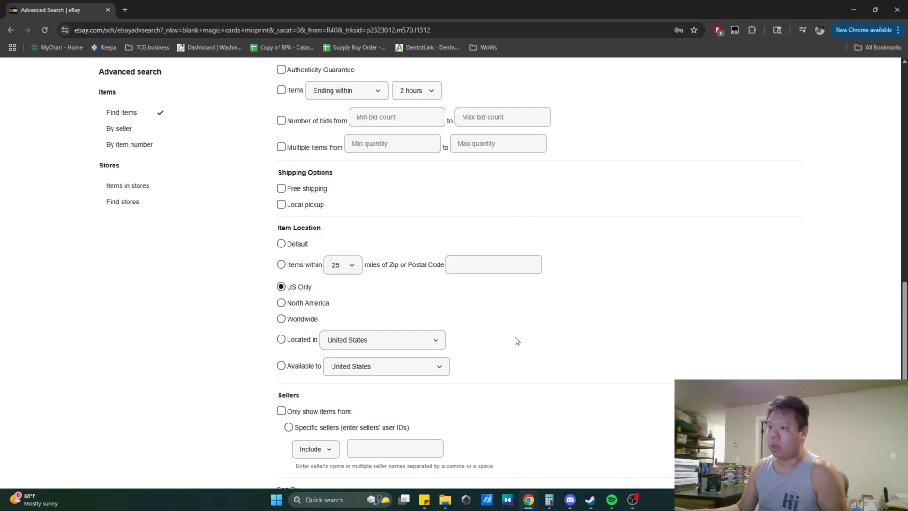
scroll(657, 329, "up", 15)
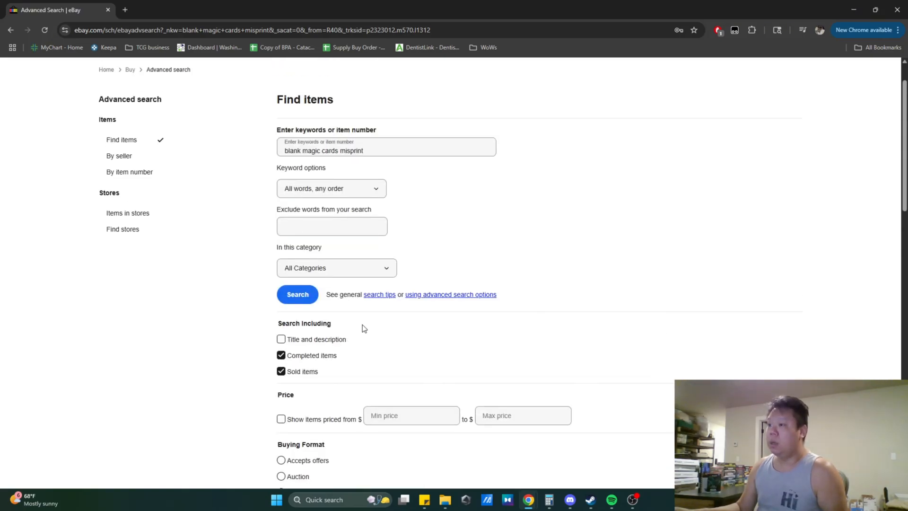
left_click(298, 294)
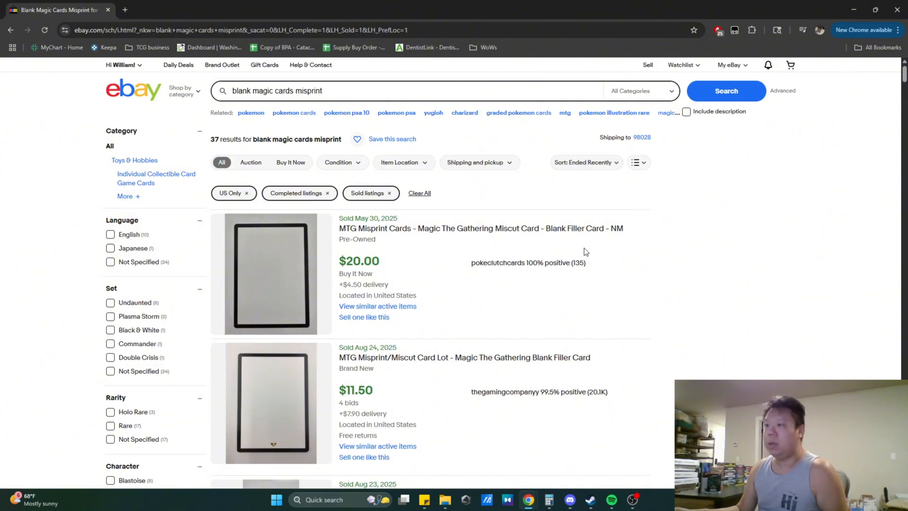
left_click(583, 164)
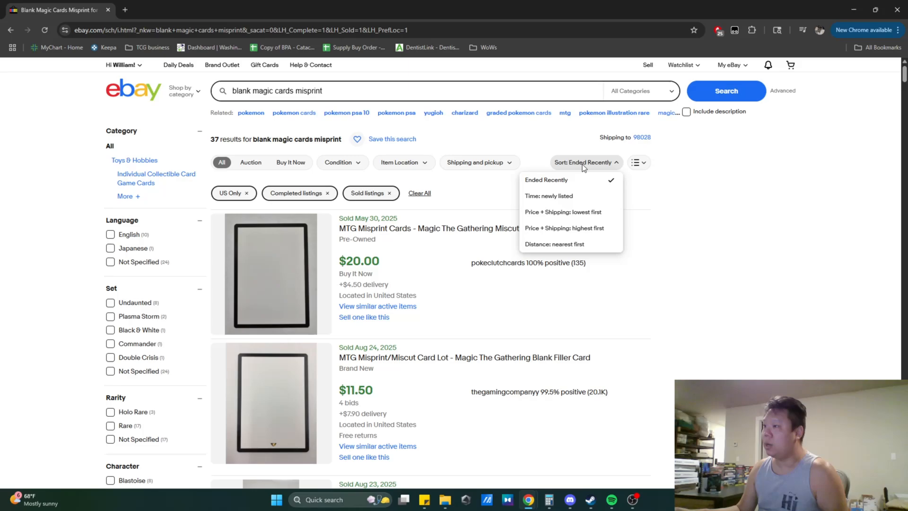
left_click(554, 201)
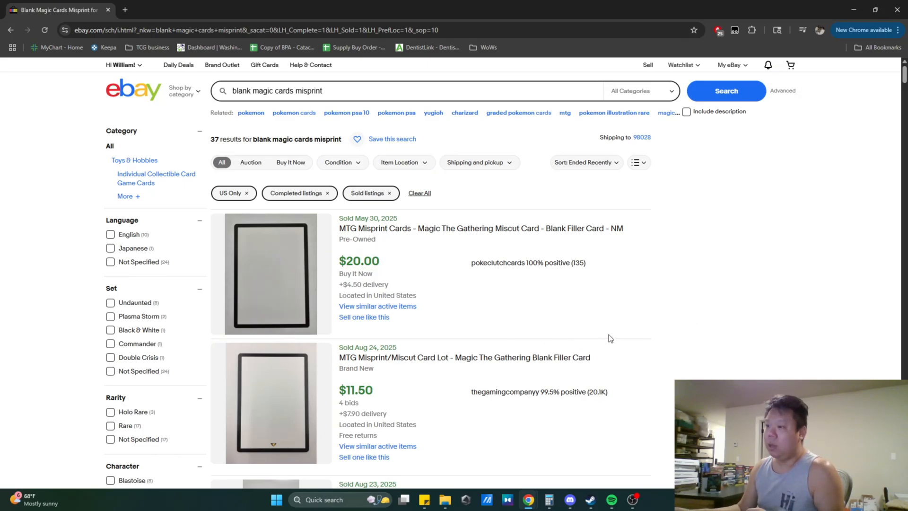
- Review the sold listings' prices, bids and sale dates
scroll(623, 333, "down", 2)
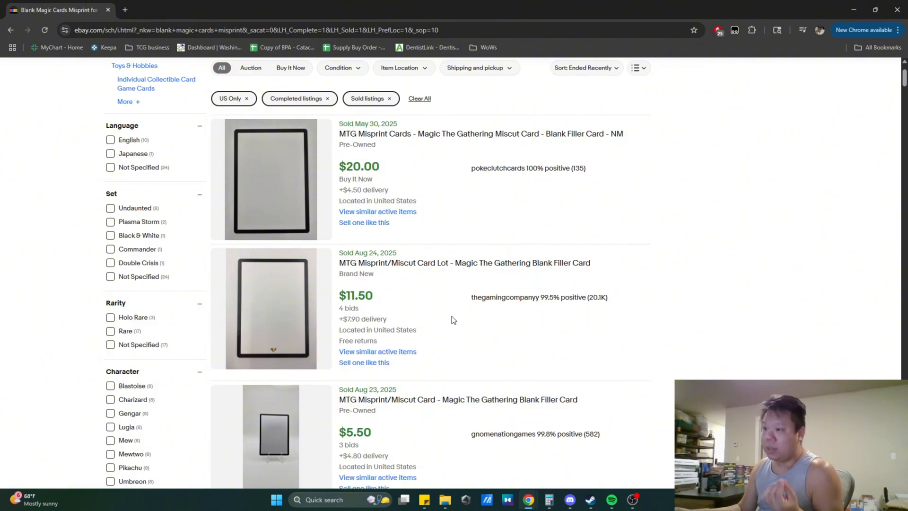
scroll(469, 316, "down", 1)
scroll(470, 318, "down", 1)
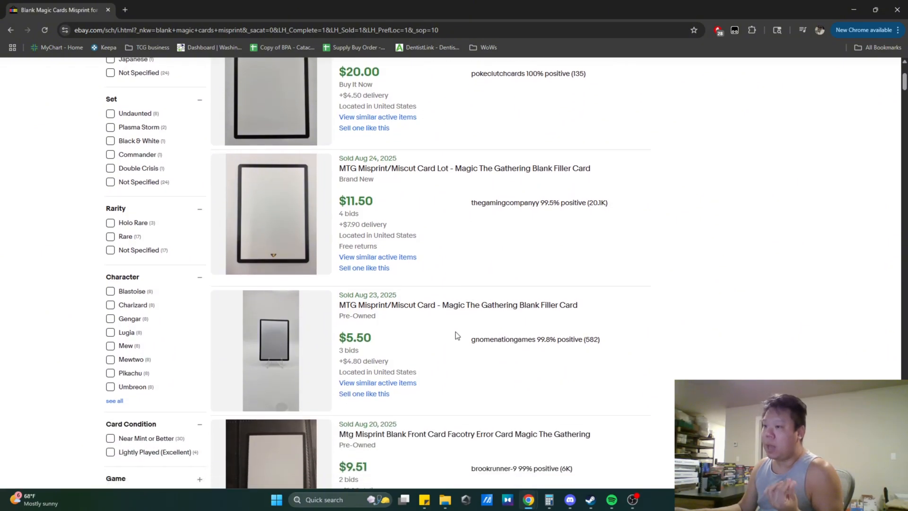
scroll(430, 342, "down", 2)
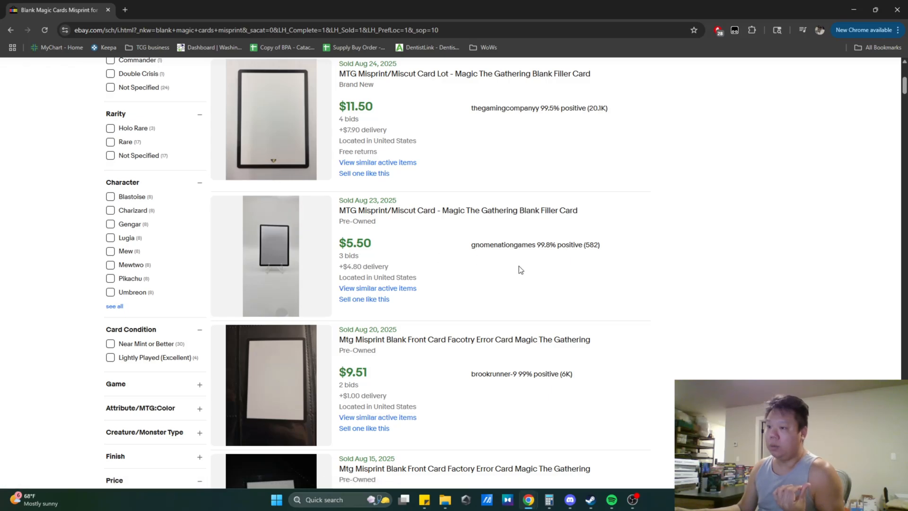
scroll(520, 270, "down", 1)
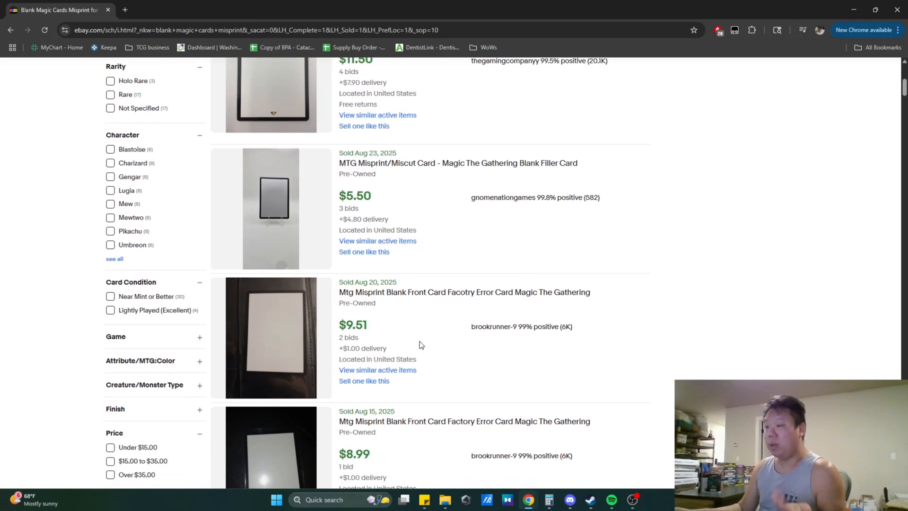
scroll(425, 344, "down", 4)
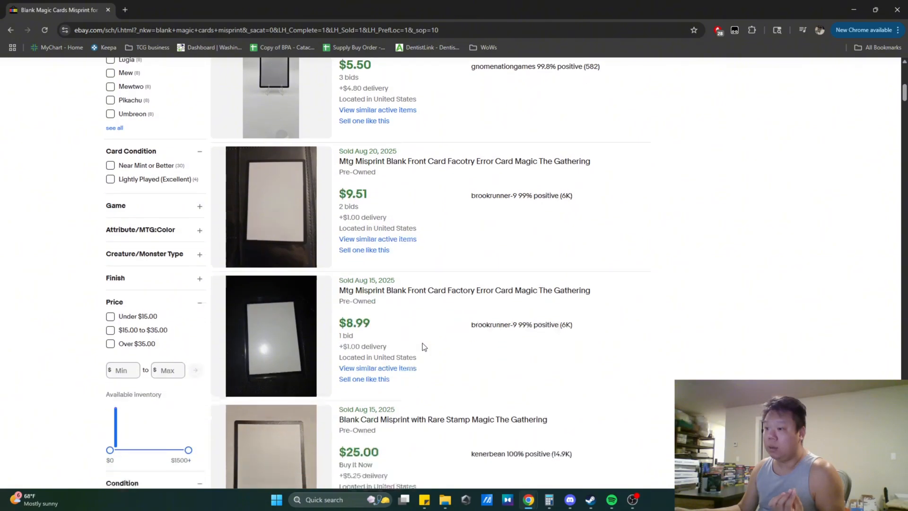
scroll(490, 334, "down", 1)
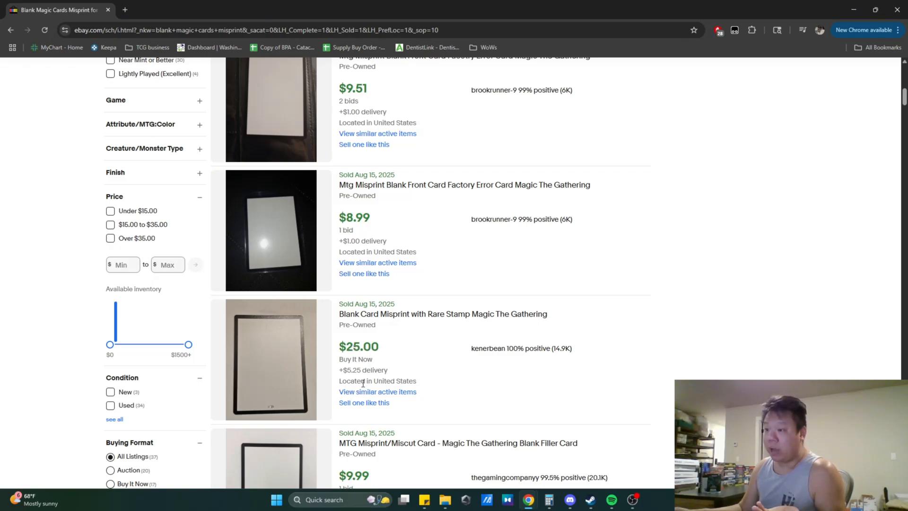
scroll(610, 390, "down", 4)
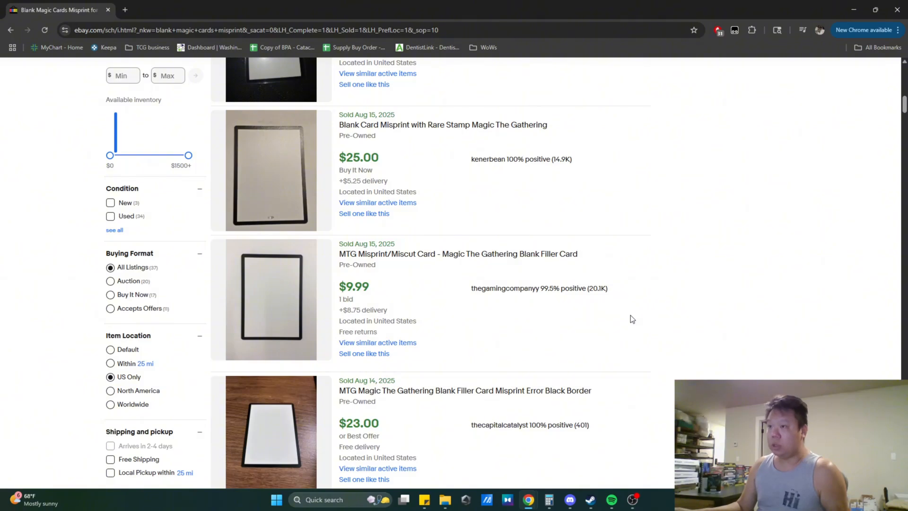
scroll(634, 317, "down", 5)
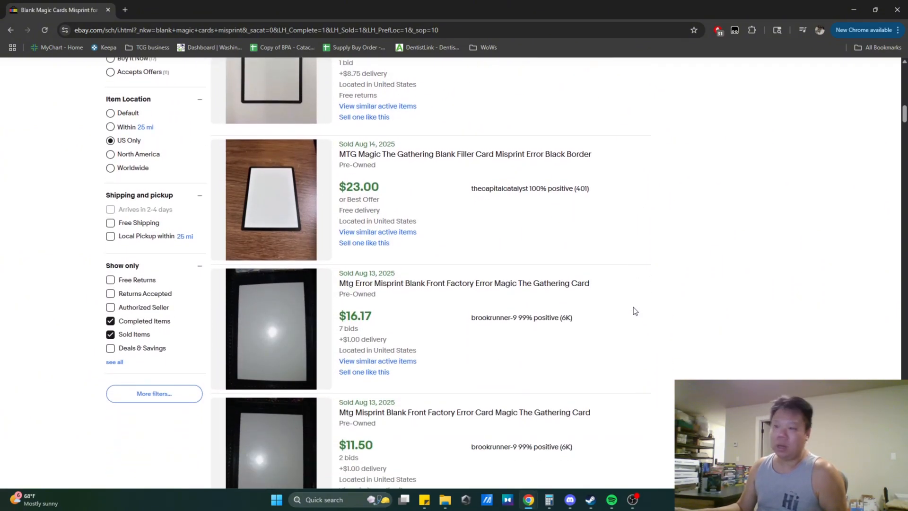
- Start a new listing from the top sold MTG misprint blank filler card using Sell one like this
scroll(634, 311, "up", 10)
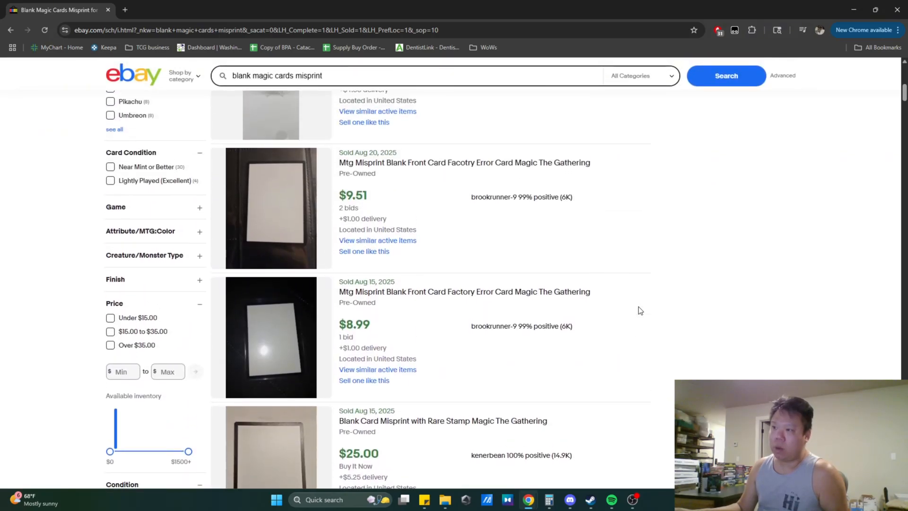
scroll(641, 312, "up", 10)
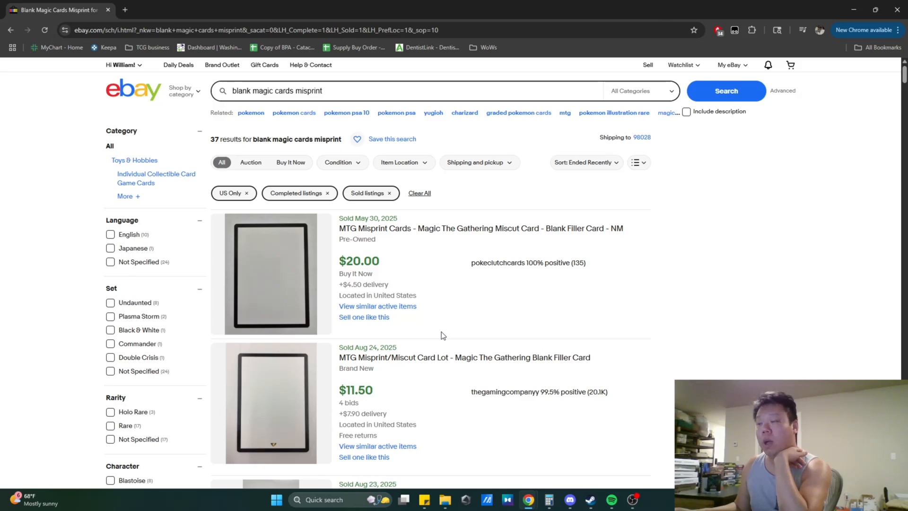
left_click(373, 317)
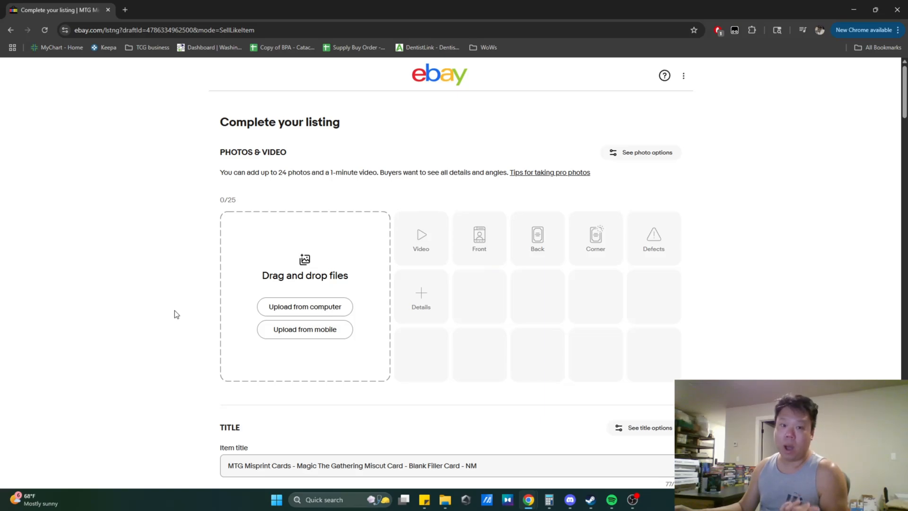
- Upload the Blank and Blank 2 photos from the Pictures folder to the listing
left_click(290, 309)
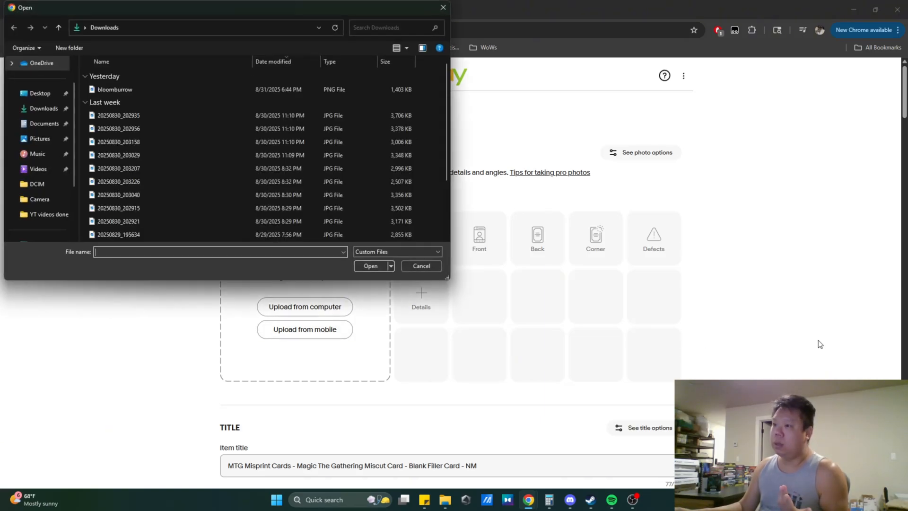
left_click(39, 139)
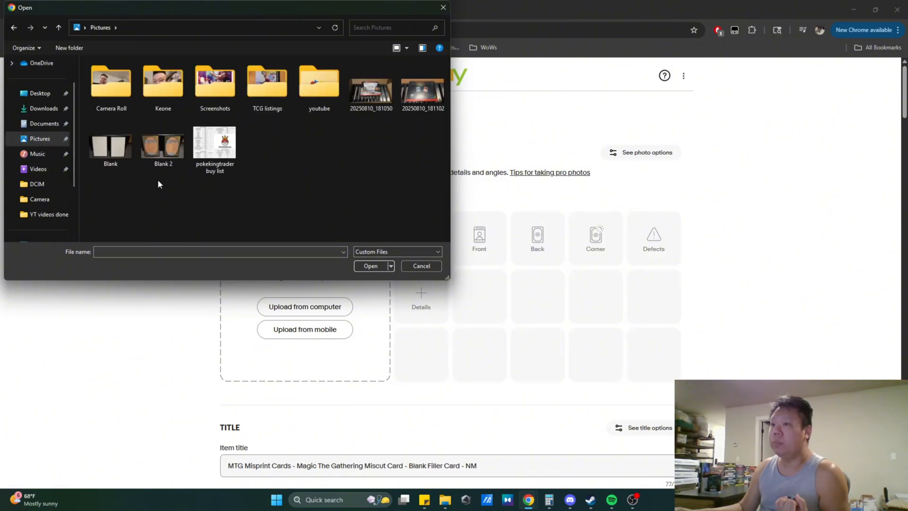
left_click_drag(158, 179, 115, 152)
left_click(377, 265)
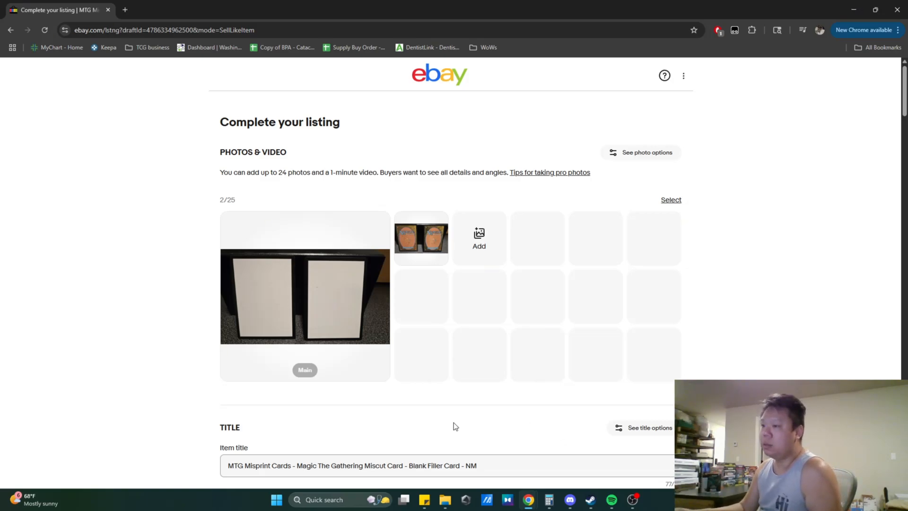
- Review the prefilled title, category and item specifics down to the condition section
scroll(167, 361, "down", 3)
scroll(215, 397, "down", 2)
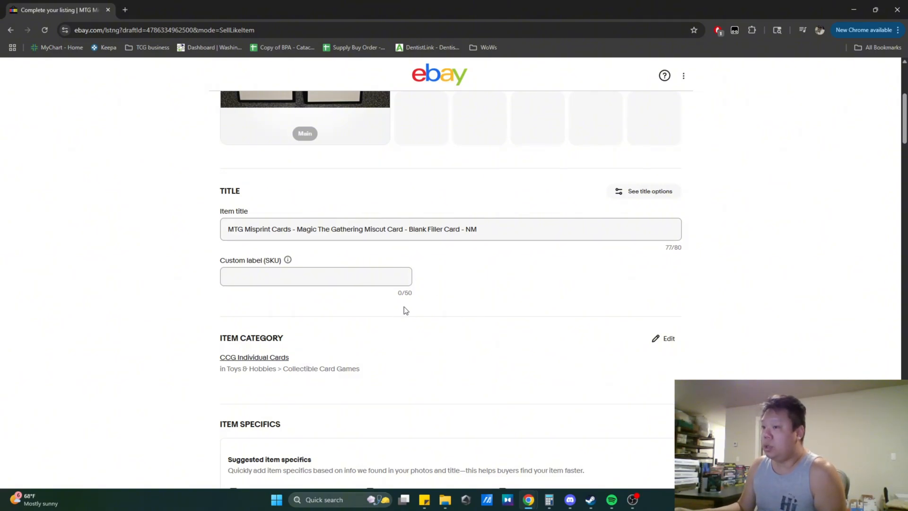
scroll(404, 307, "down", 2)
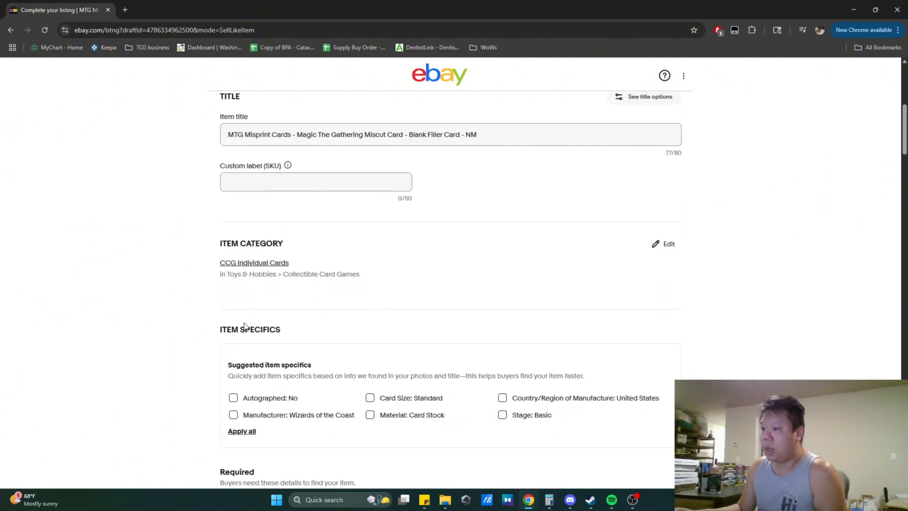
scroll(244, 326, "down", 3)
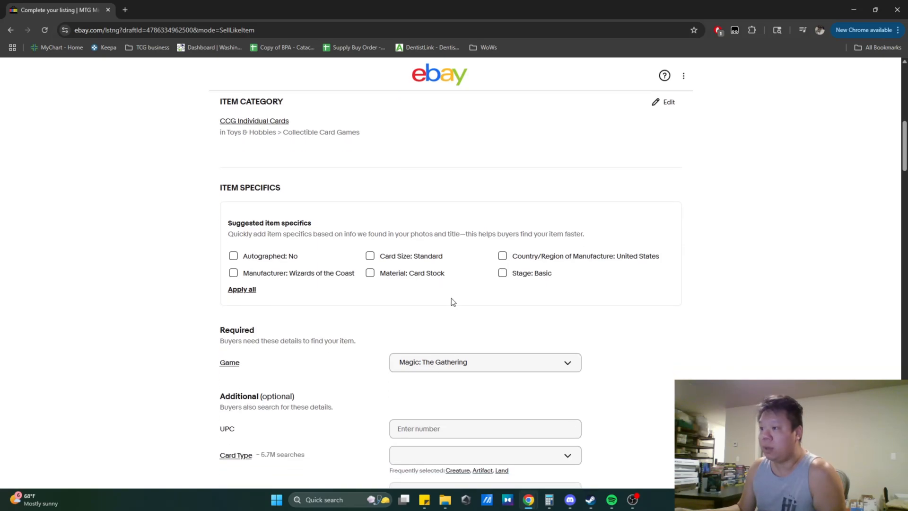
scroll(456, 295, "down", 1)
scroll(456, 294, "down", 1)
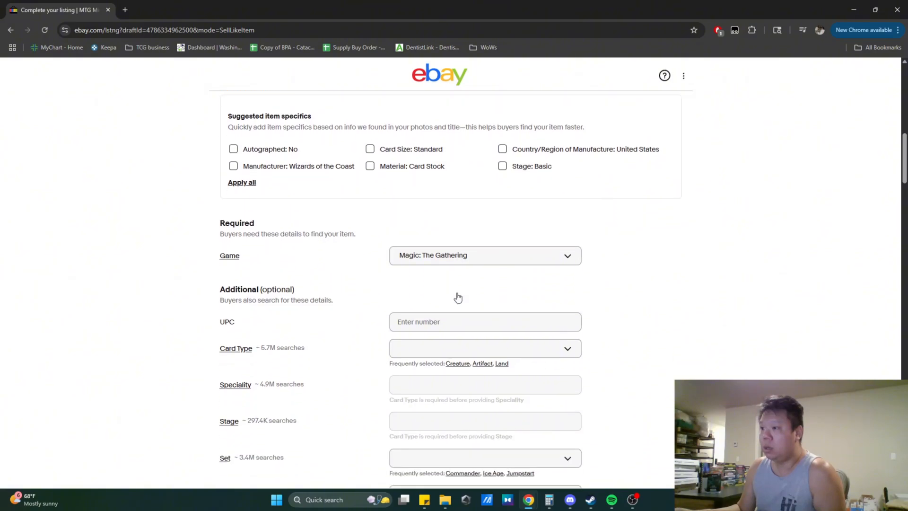
scroll(634, 258, "down", 1)
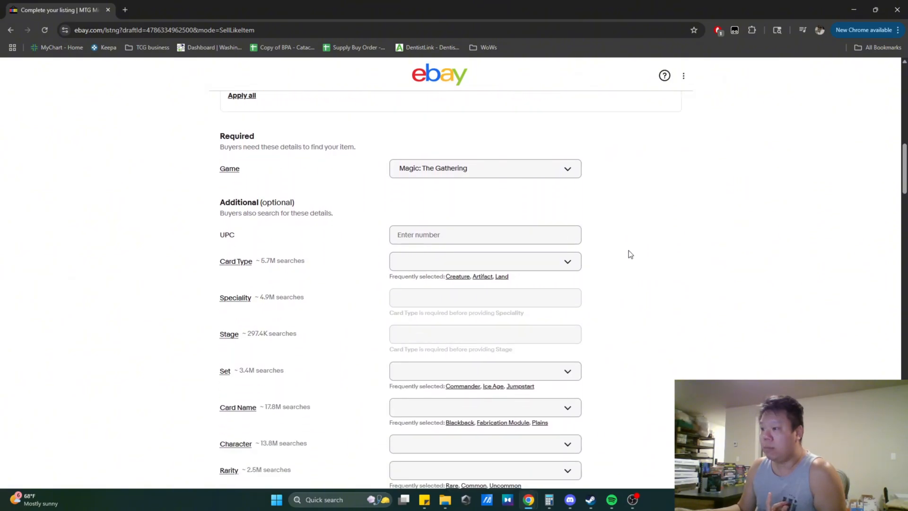
scroll(628, 253, "down", 1)
scroll(639, 297, "down", 2)
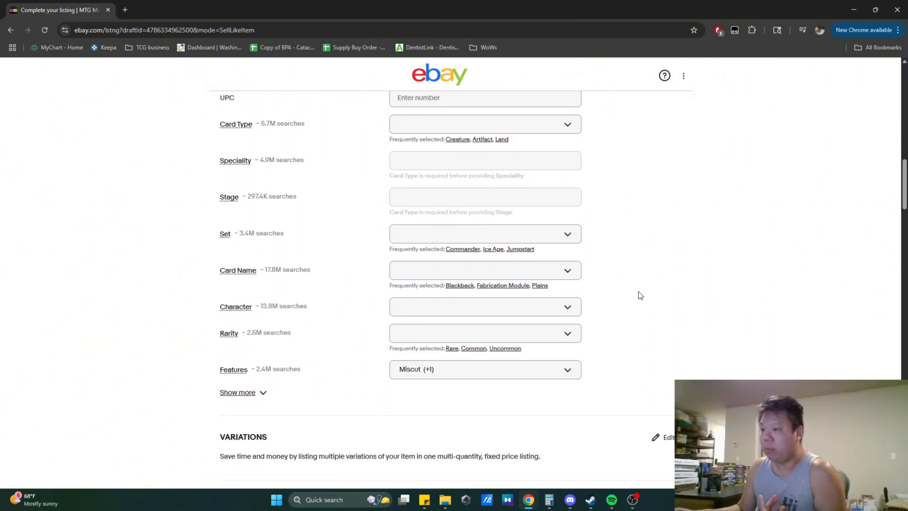
scroll(621, 336, "down", 2)
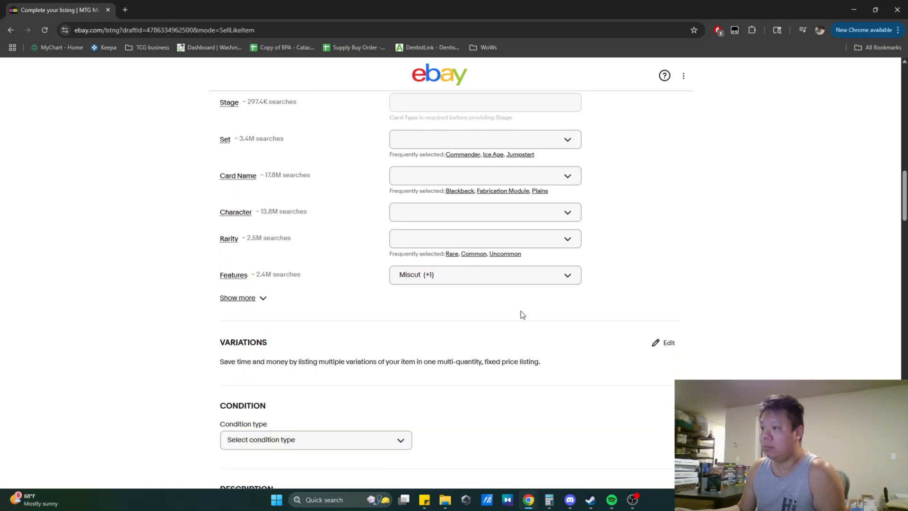
scroll(431, 285, "down", 2)
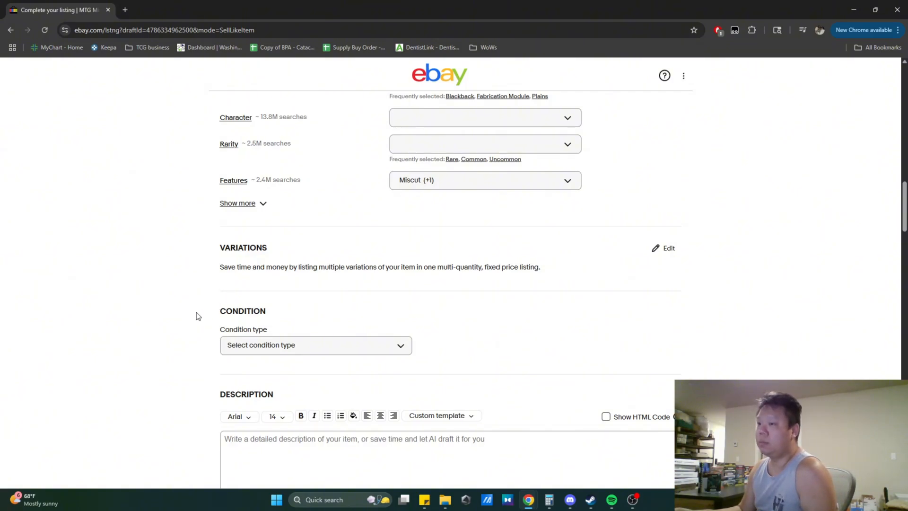
- Set the condition type to Ungraded and the card condition to Near mint or better
left_click(286, 348)
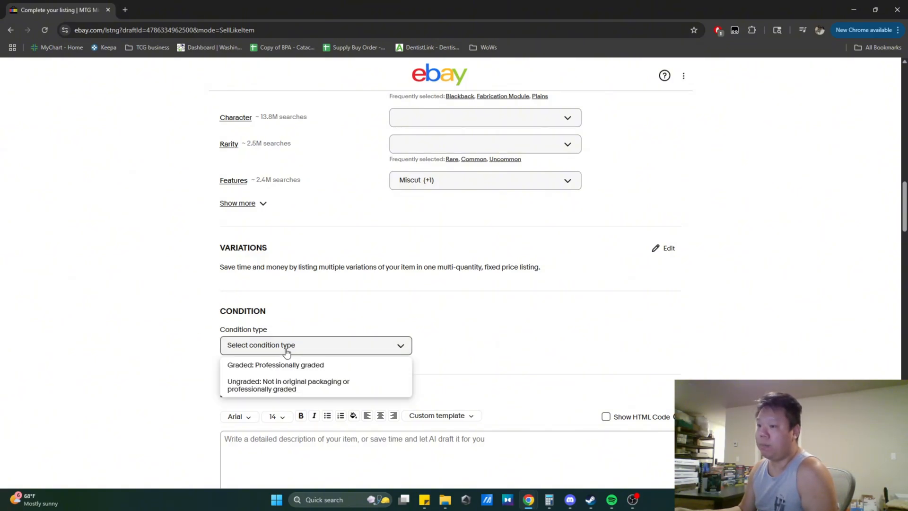
left_click(288, 387)
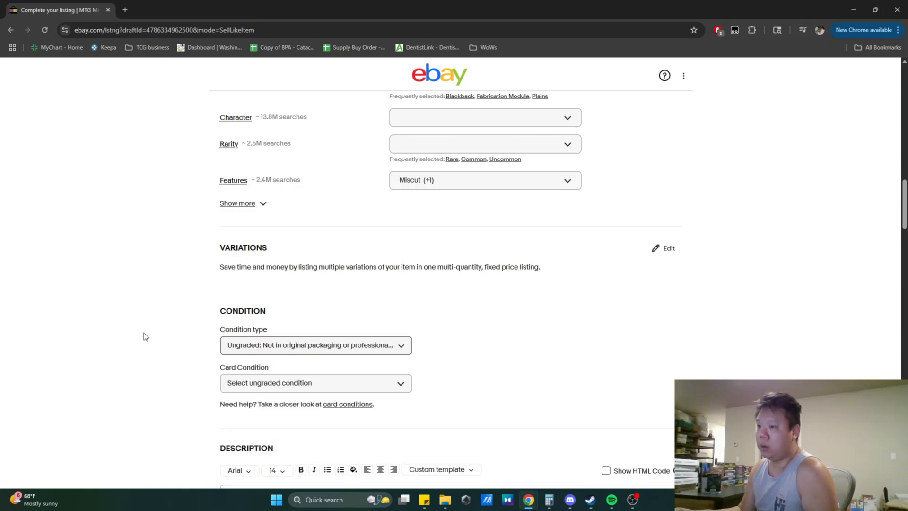
left_click(271, 385)
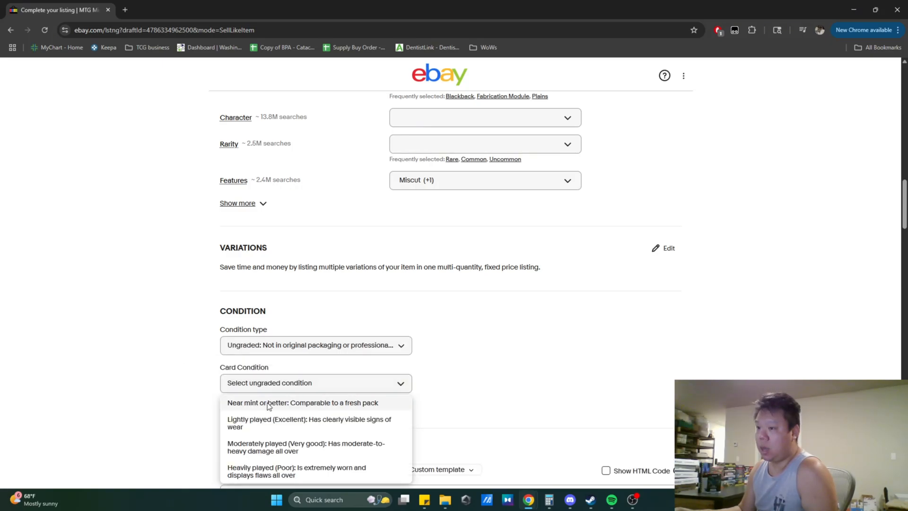
left_click(284, 403)
scroll(157, 340, "down", 2)
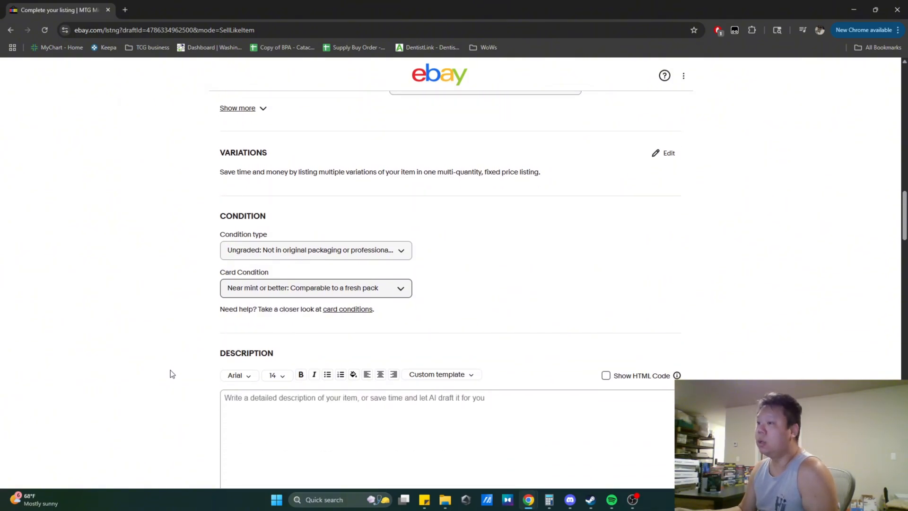
scroll(237, 368, "down", 2)
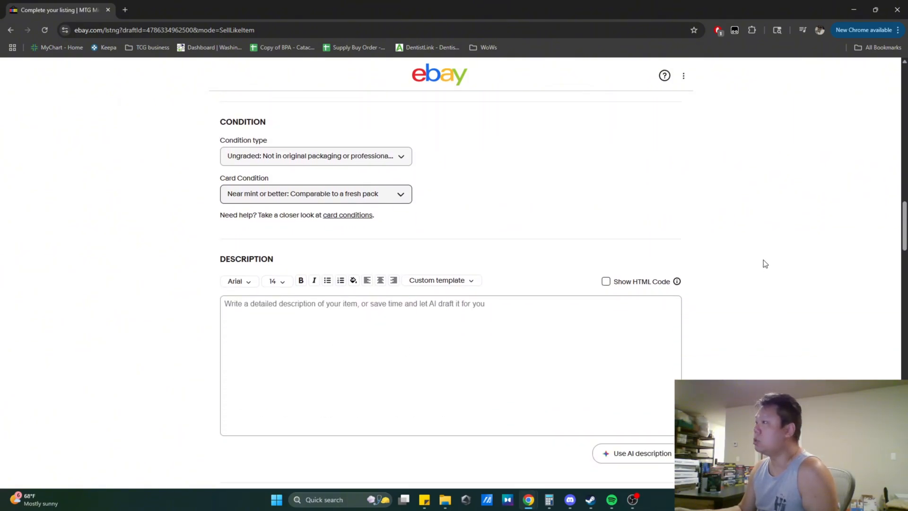
scroll(904, 227, "up", 1)
left_click_drag(906, 218, 905, 89)
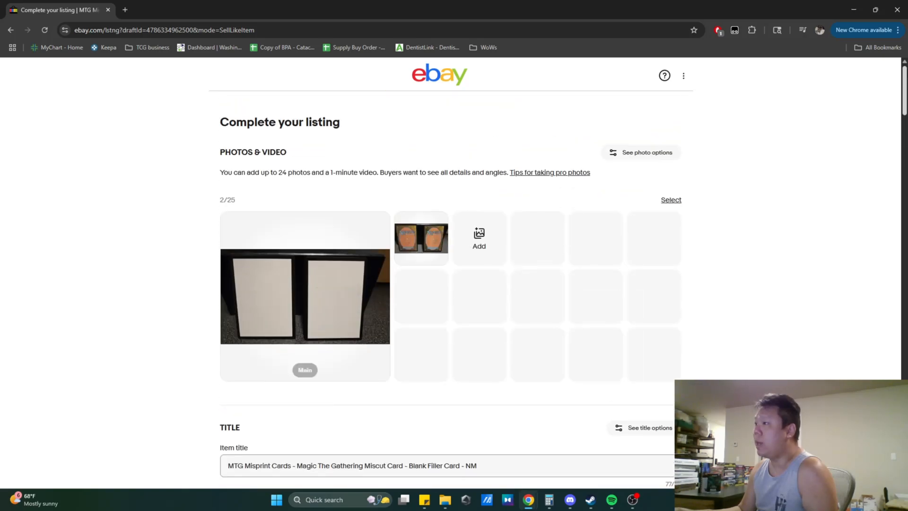
middle_click(463, 82)
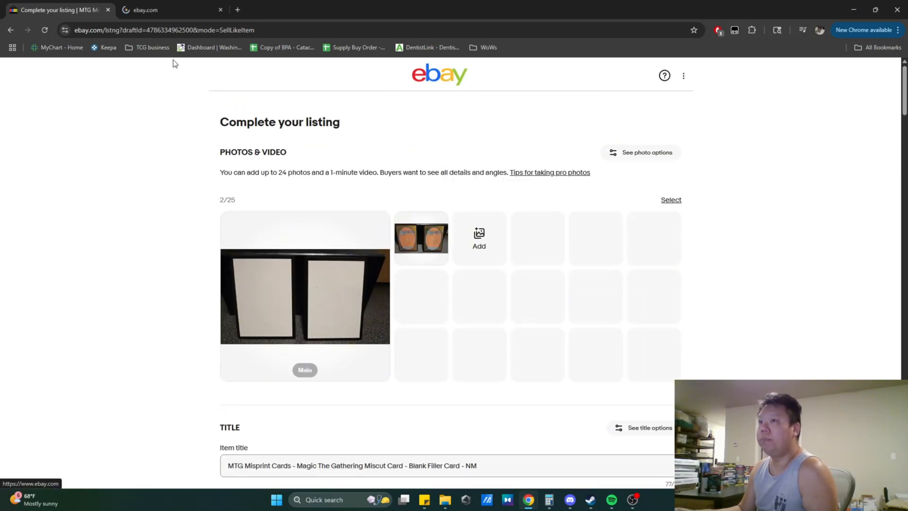
left_click(143, 6)
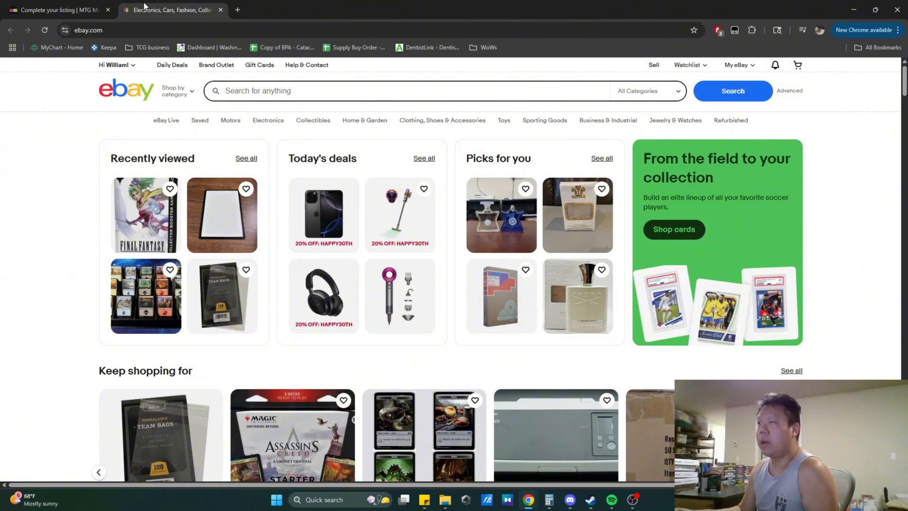
left_click(220, 10)
- Insert the saved basic store custom template into the description
scroll(171, 333, "down", 15)
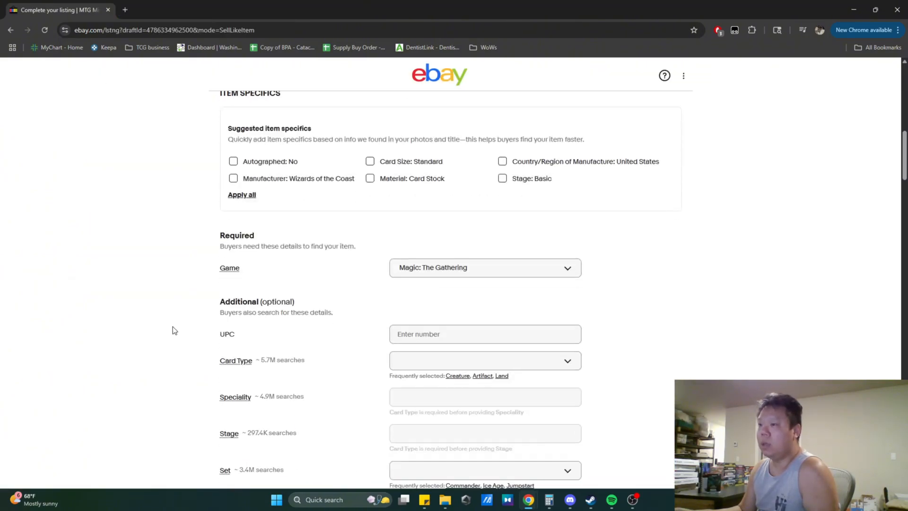
scroll(175, 320, "down", 10)
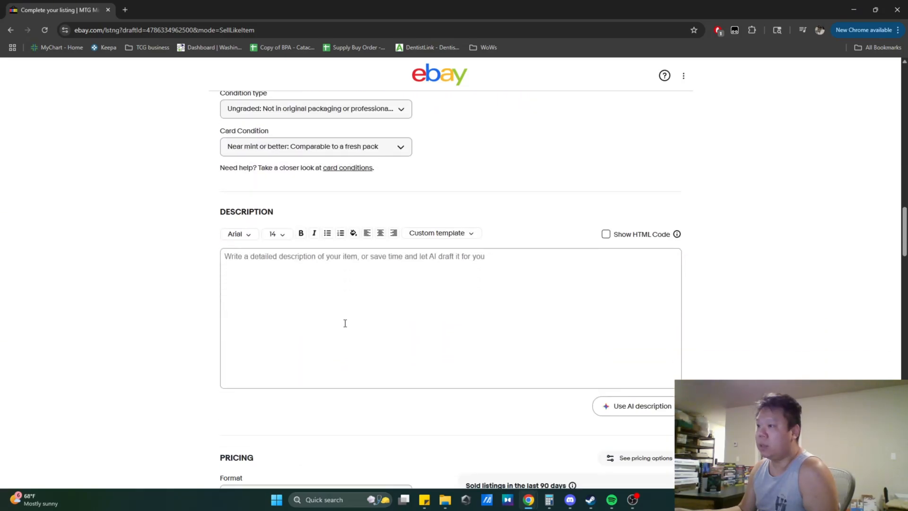
left_click(456, 234)
mouse_move(435, 297)
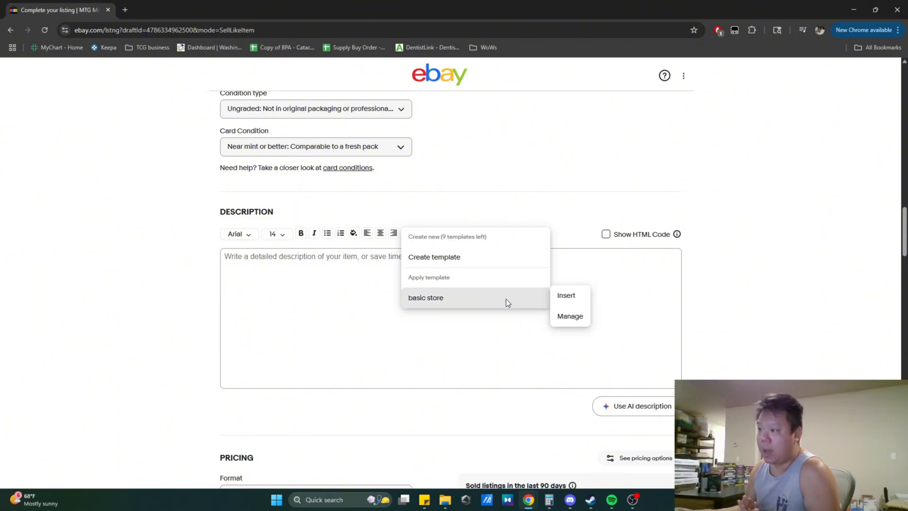
left_click(562, 294)
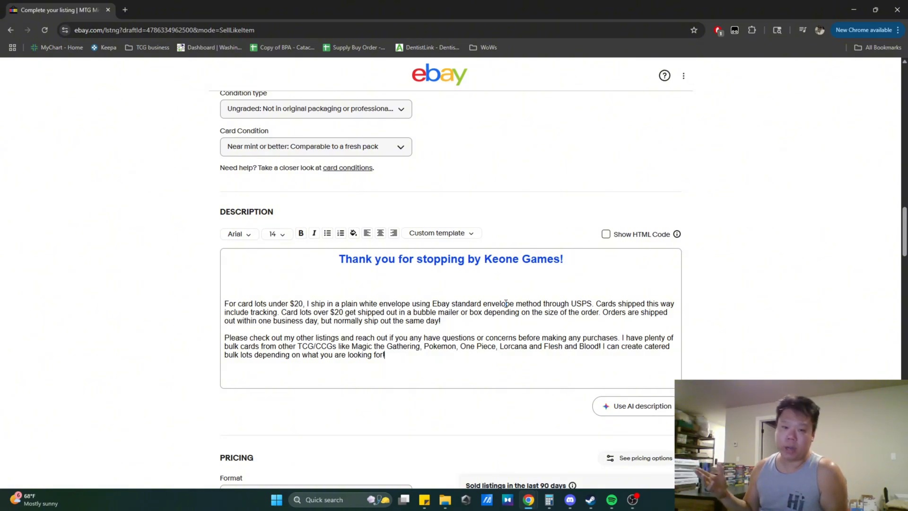
- Add the line "You'll be getting 1 of 2 cards shown in the listing. These are NM pack fresh misprint MTG cards." to the description
left_click(301, 295)
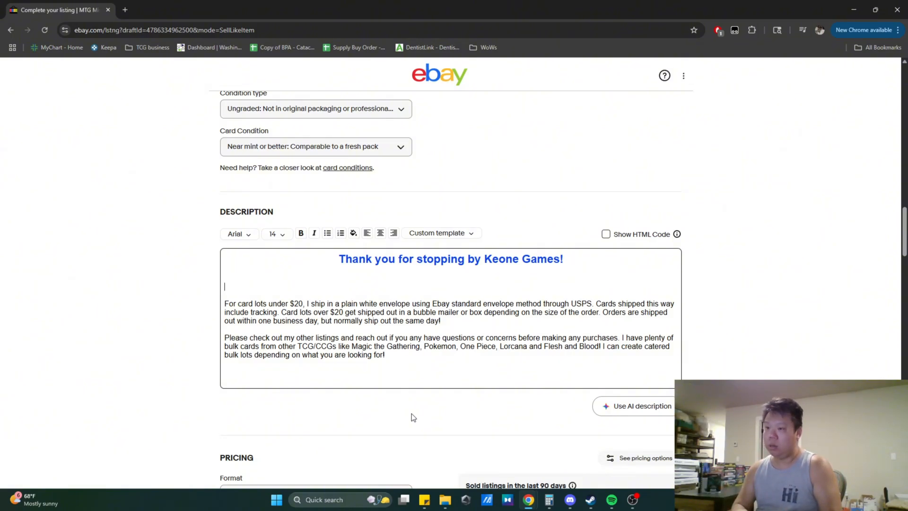
type("You'll be getting")
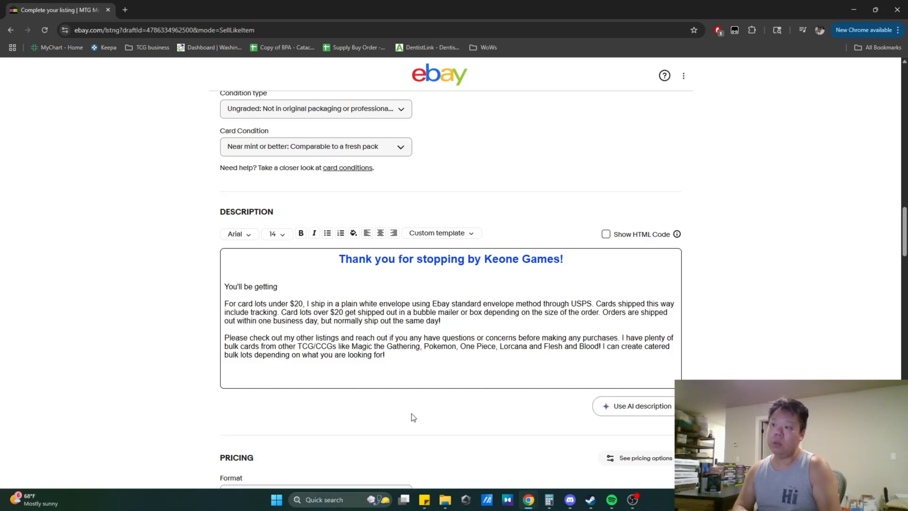
type(" 1 of 2 car")
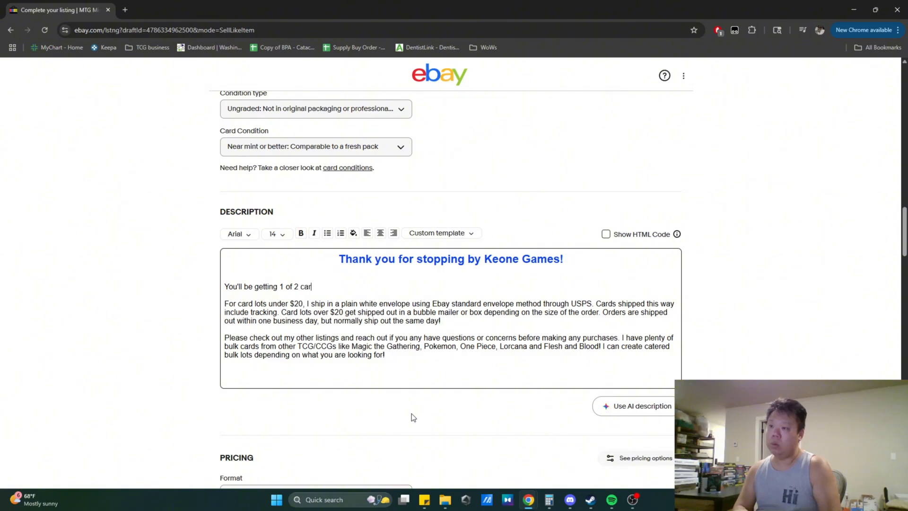
type("ds shown")
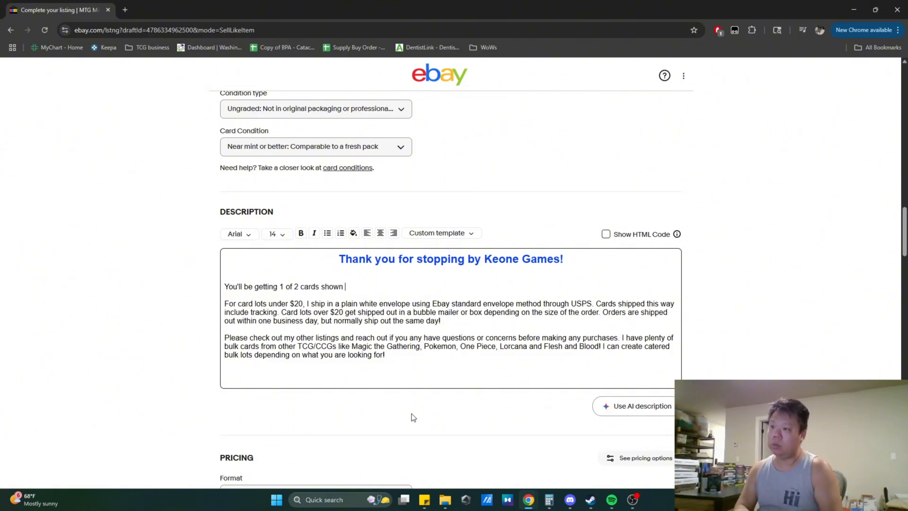
type(" in the listing")
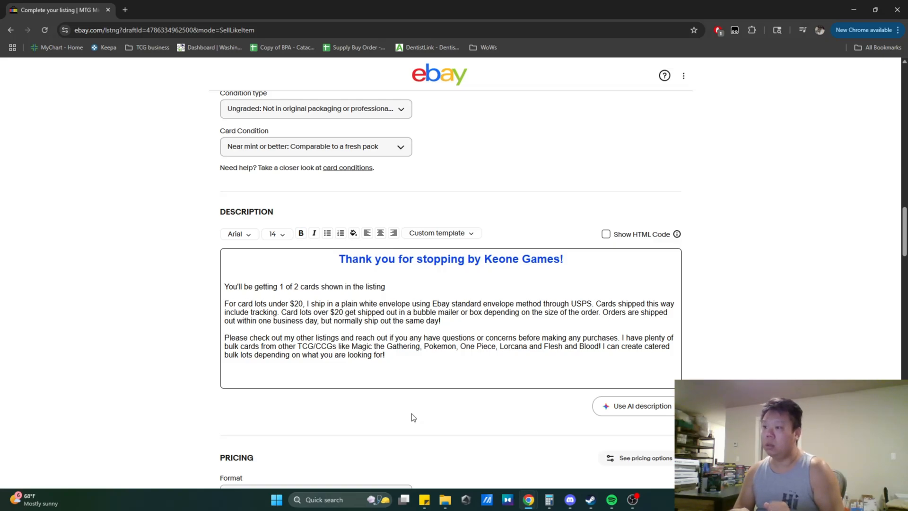
type(". ")
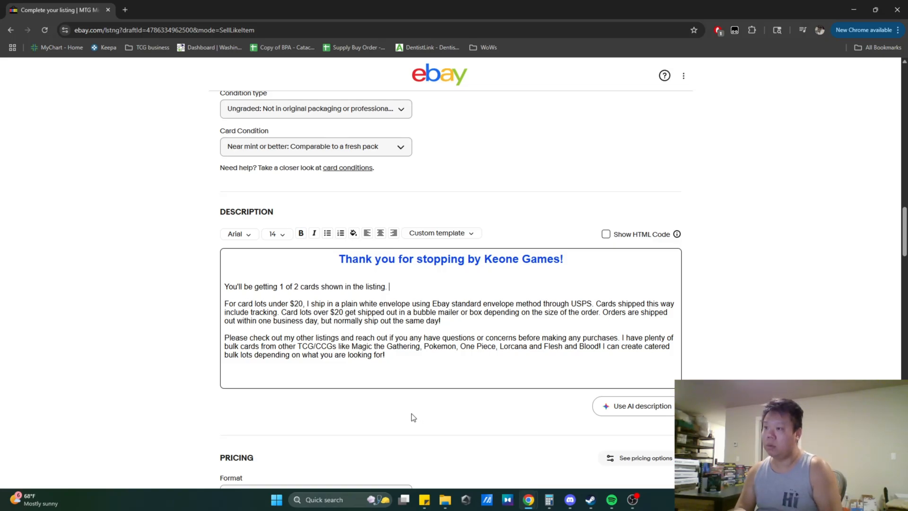
type("These are")
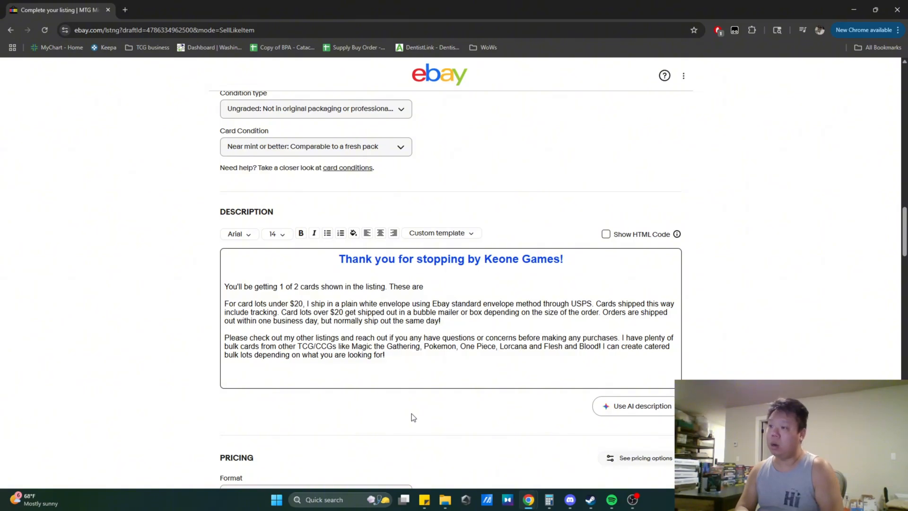
type(" NM and")
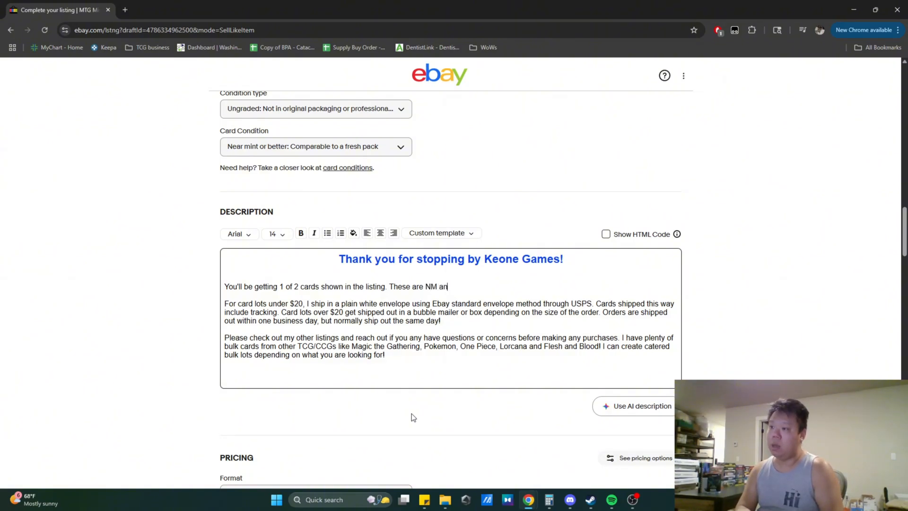
key("BackSpace")
key("BackSpace")
key("BackSpace")
key("BackSpace")
key("BackSpace")
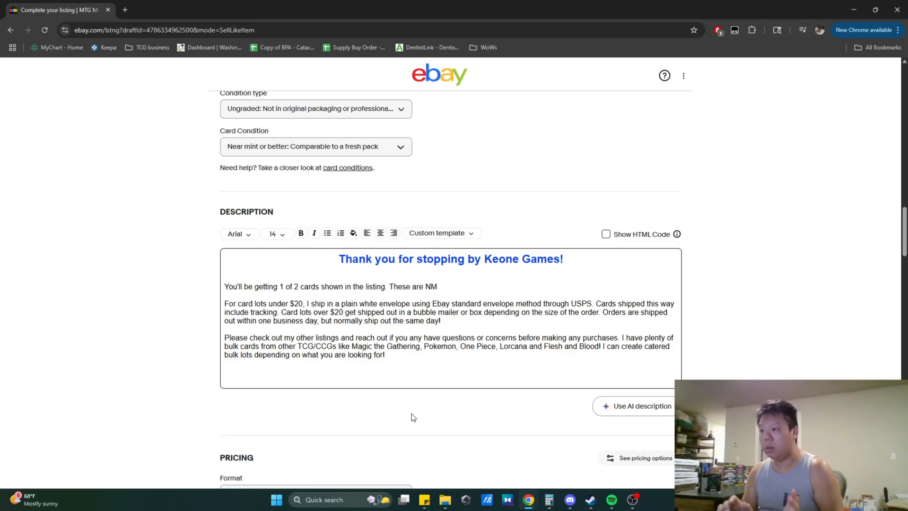
type("p")
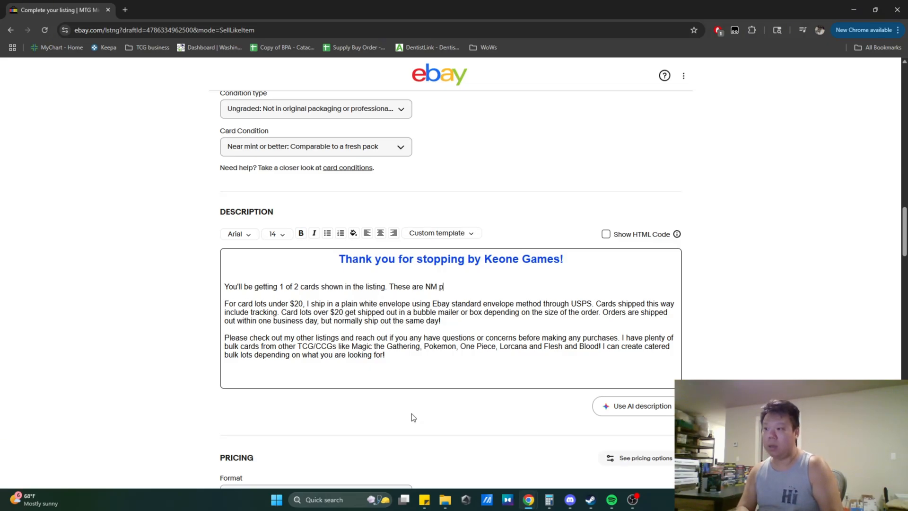
type("ack fr")
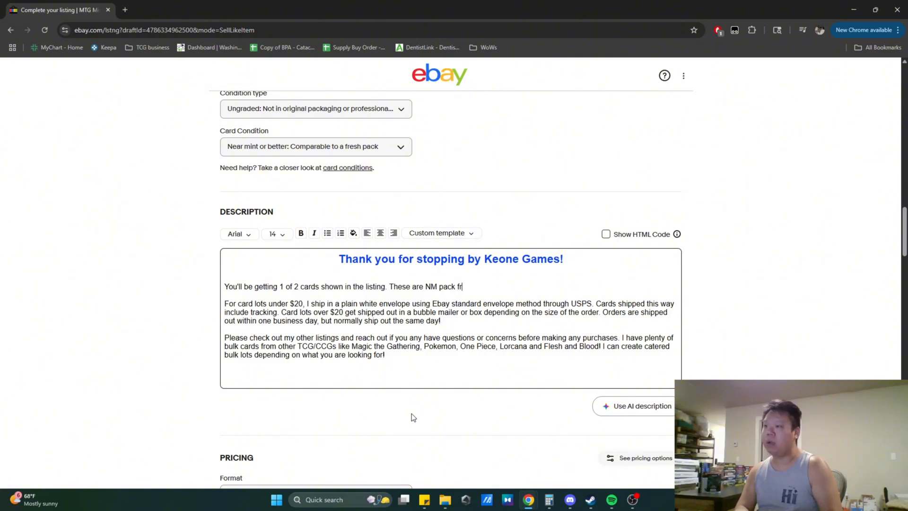
type("esh")
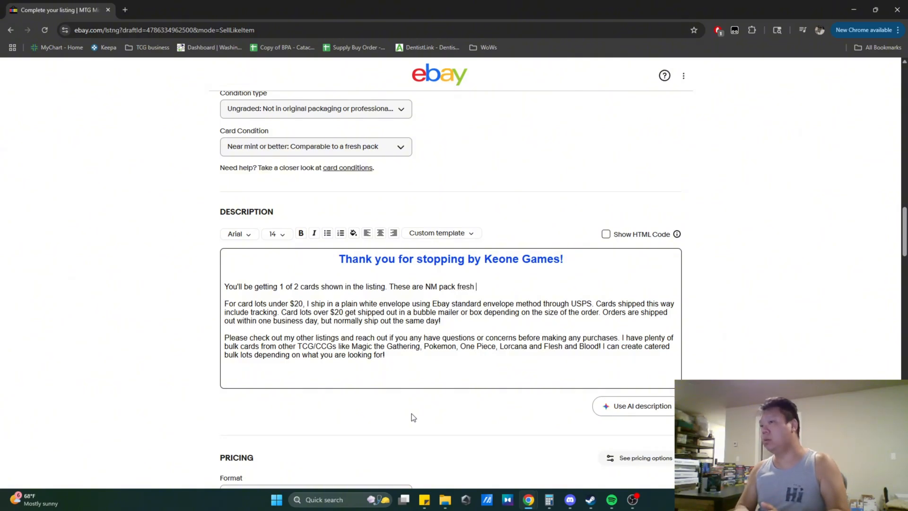
type(" misp")
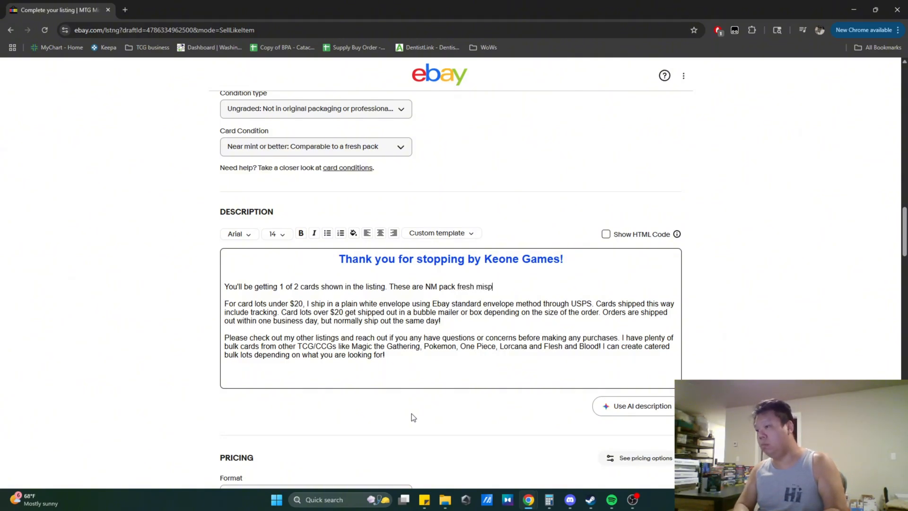
type("rint MTG cards.")
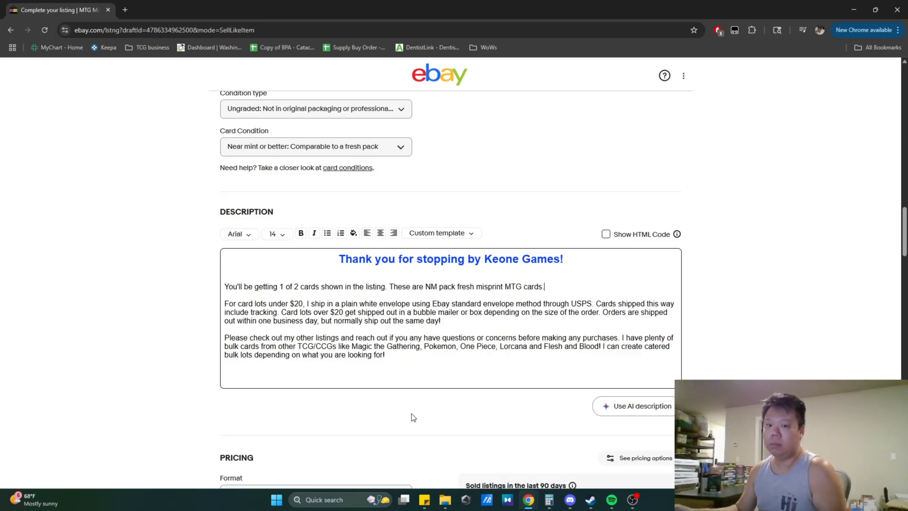
- Keep the Buy It Now format and set the item price to 19.99
scroll(411, 413, "down", 2)
scroll(413, 413, "down", 1)
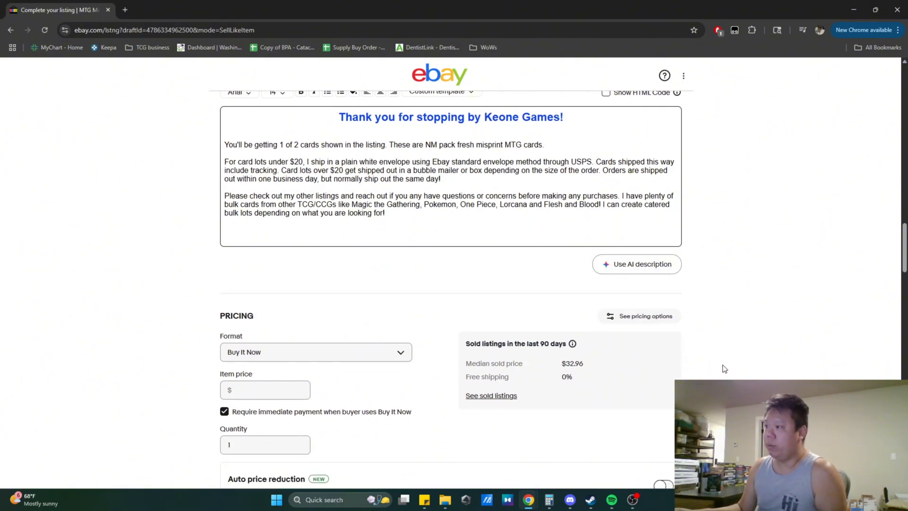
scroll(708, 369, "down", 2)
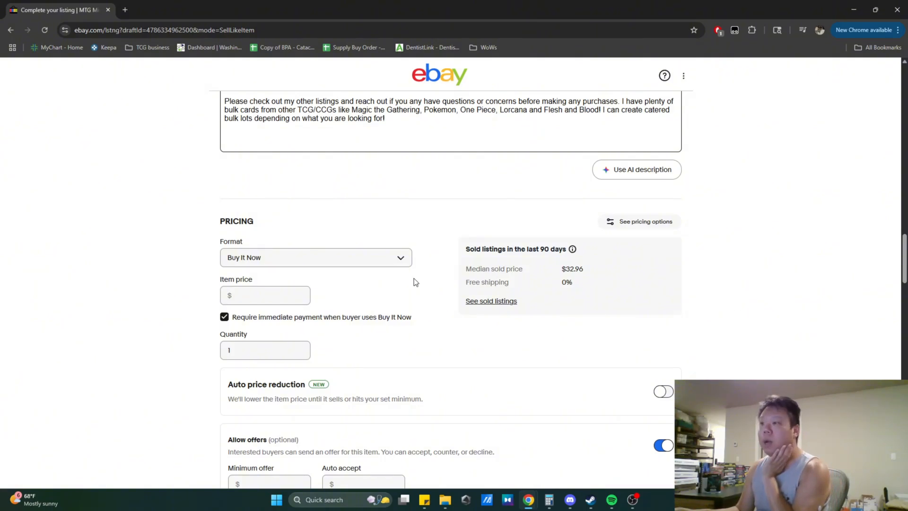
left_click(374, 263)
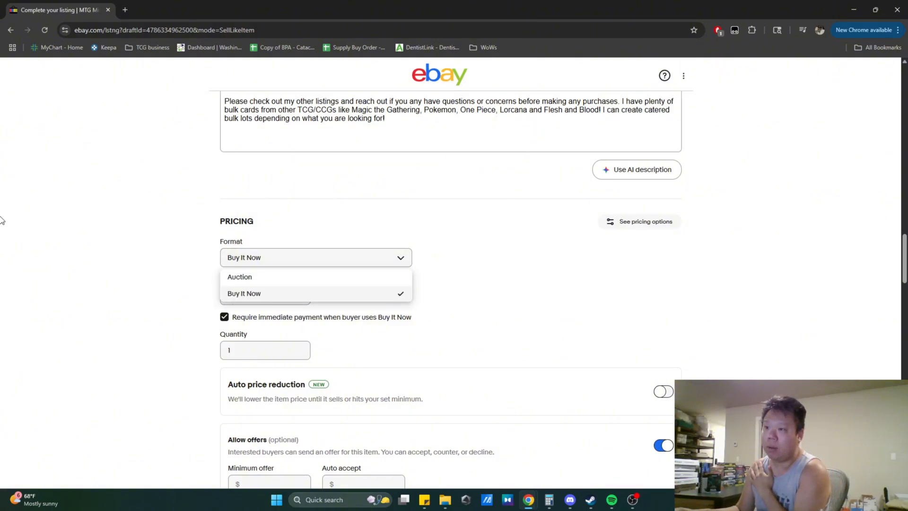
left_click(112, 242)
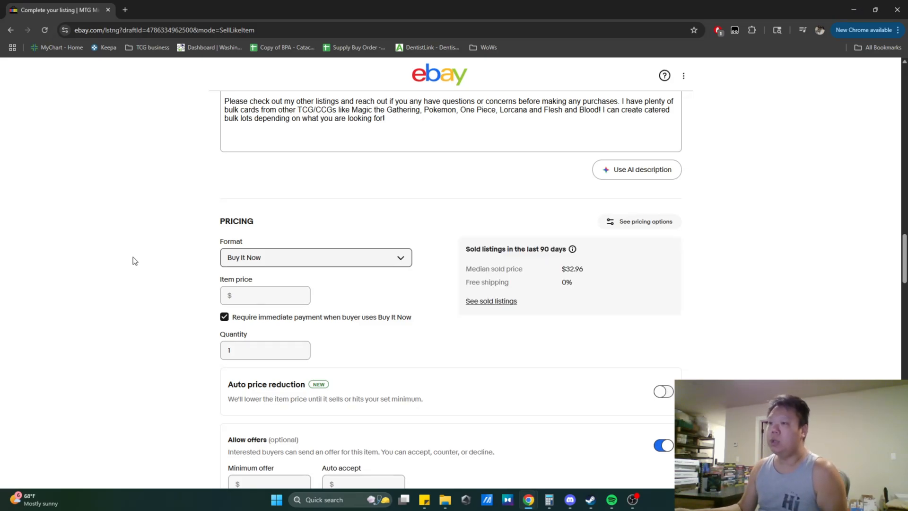
left_click(266, 299)
type("1")
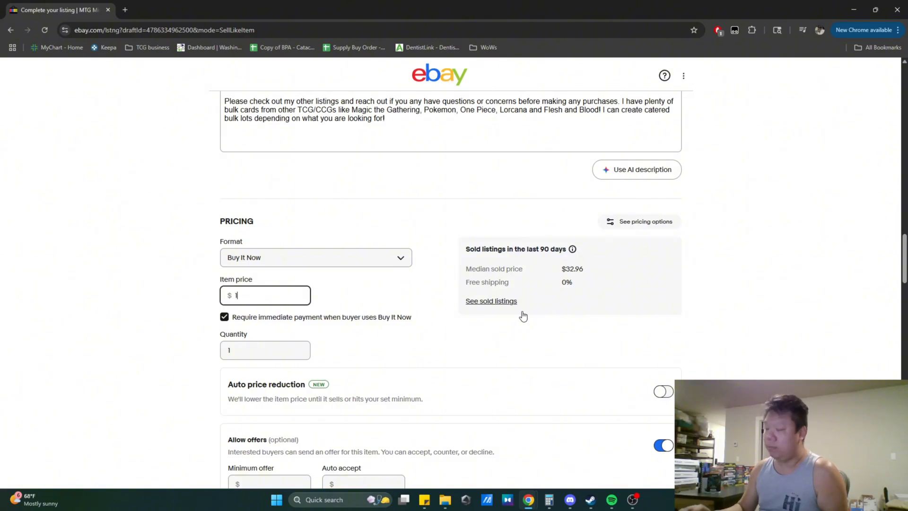
type("9.99")
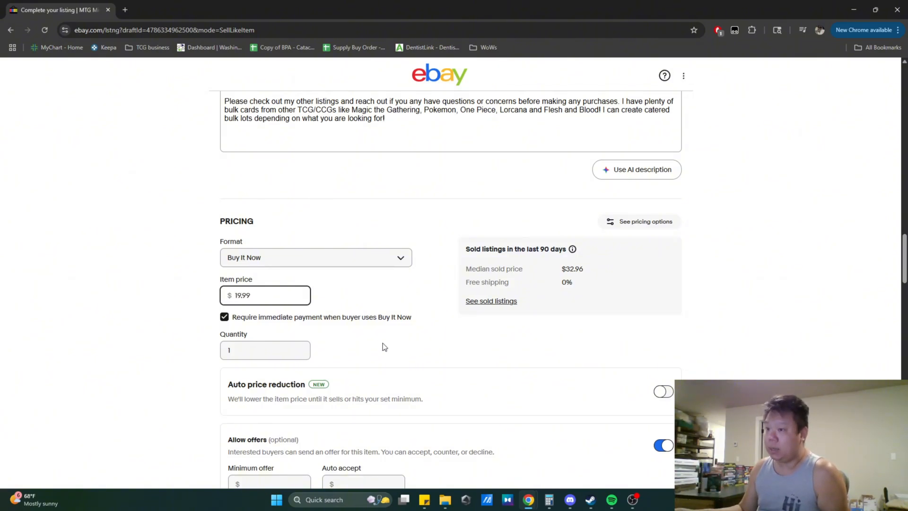
- Set the quantity to 2 and the minimum offer to 15.00
double_click(237, 349)
type("2")
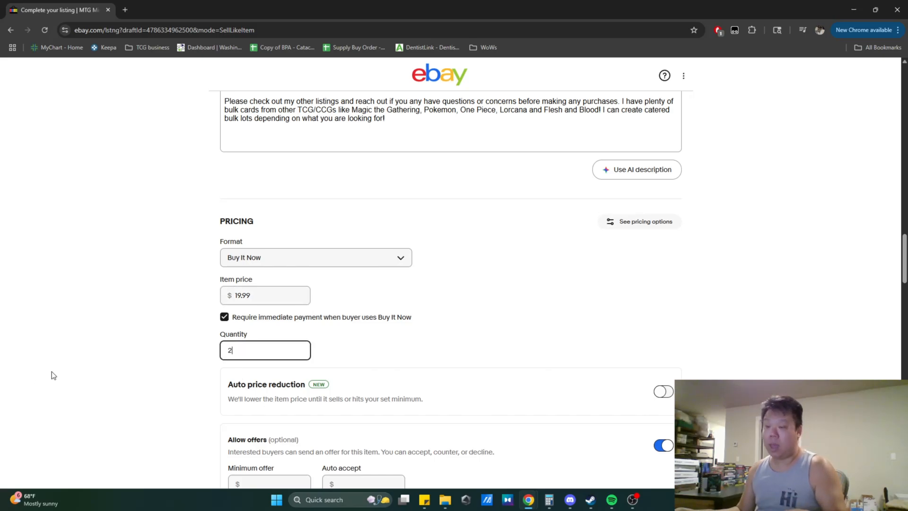
left_click(160, 342)
scroll(159, 345, "down", 2)
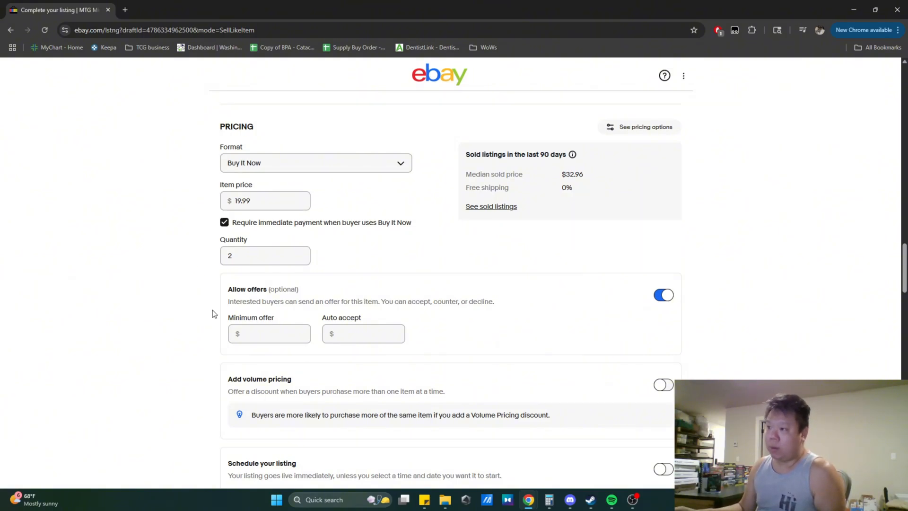
scroll(193, 299, "down", 2)
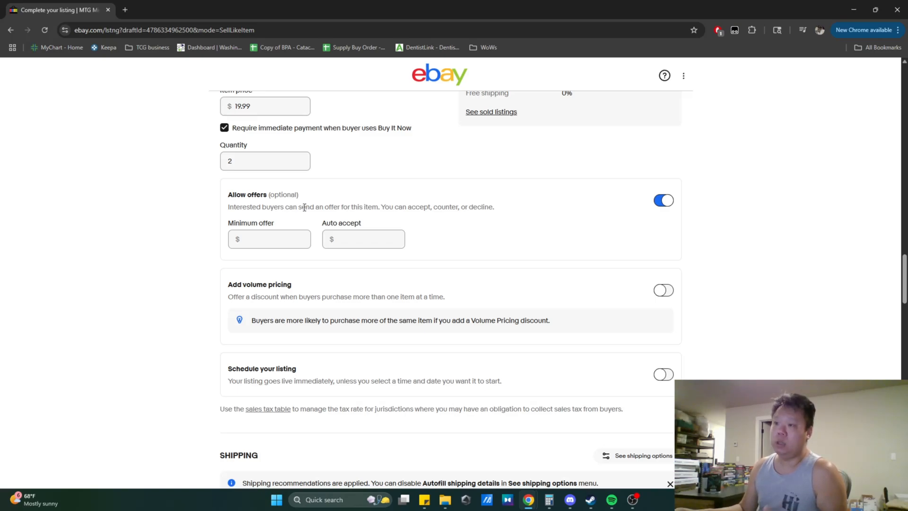
left_click(257, 239)
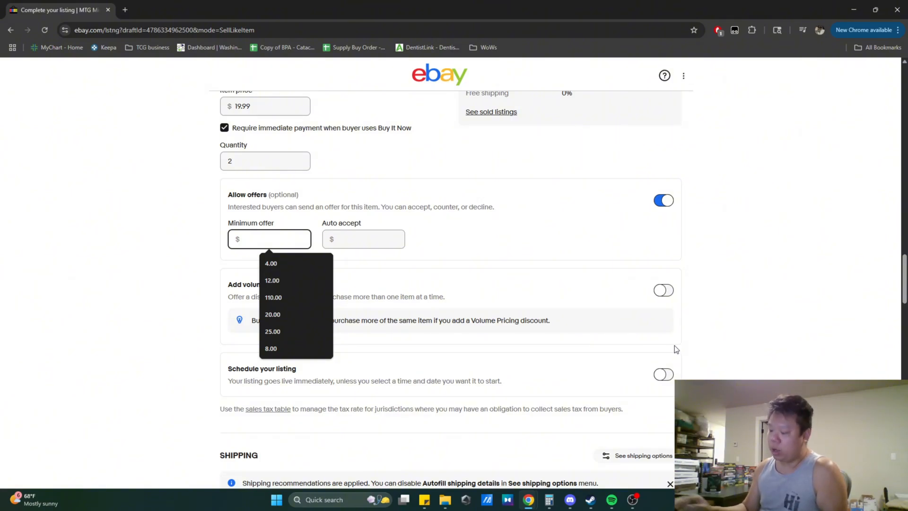
type("15")
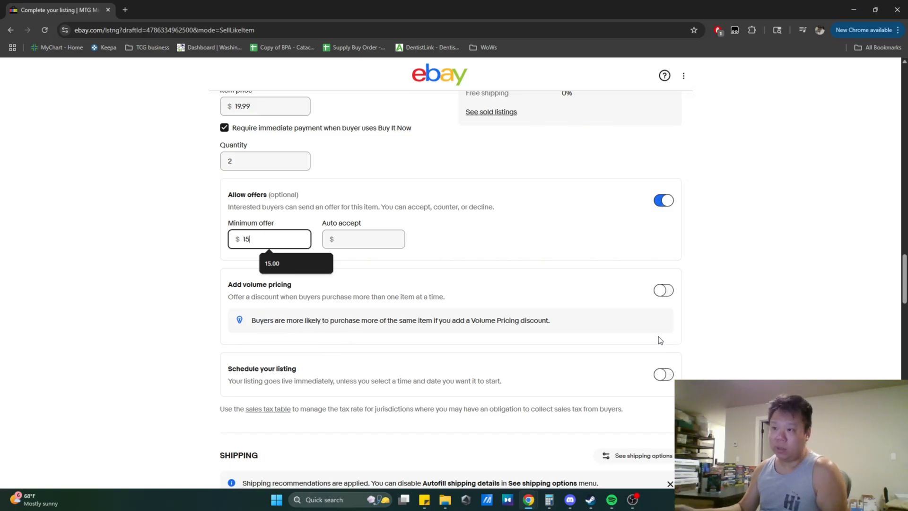
left_click(124, 283)
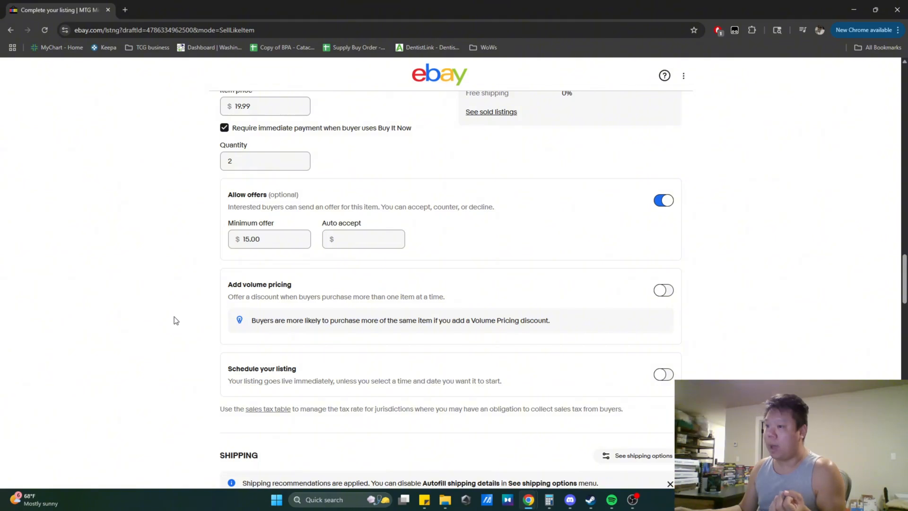
- Turn on volume pricing with a 5% Buy 2 discount and no Buy 3 discount
scroll(174, 308, "down", 1)
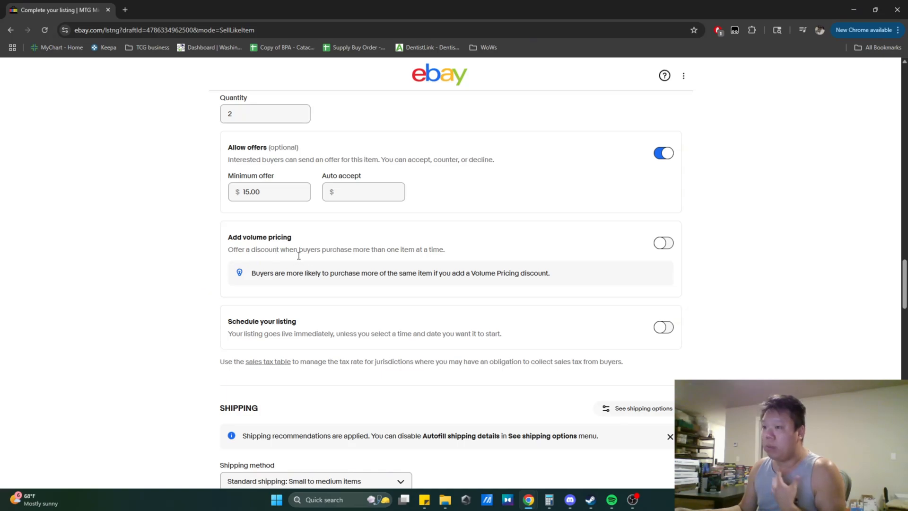
left_click(661, 246)
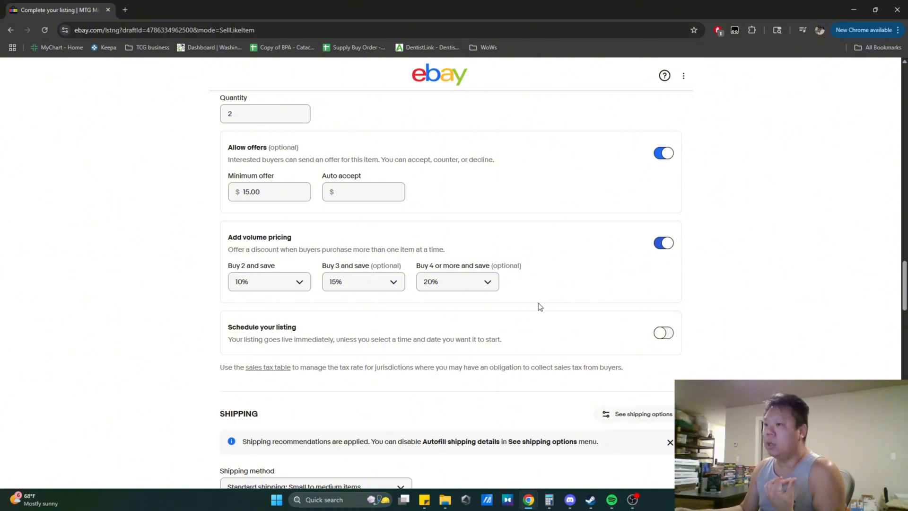
left_click(383, 286)
left_click(368, 299)
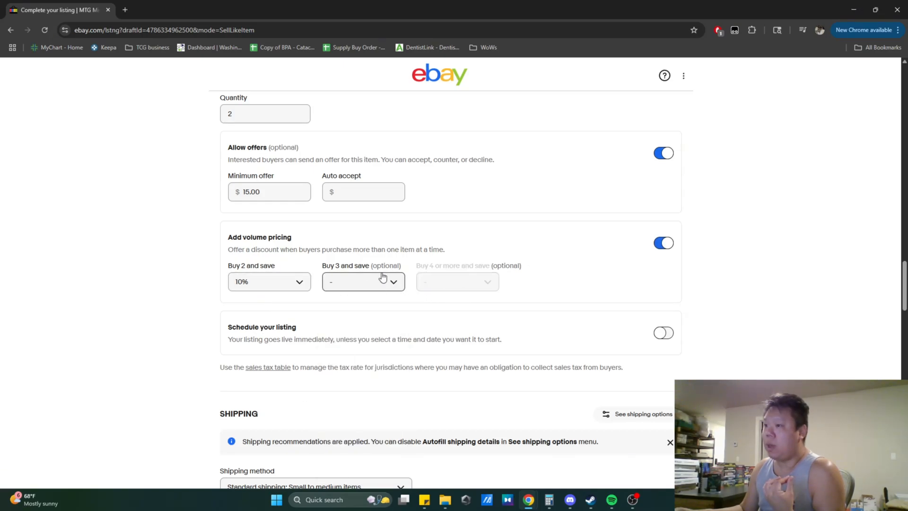
left_click(249, 293)
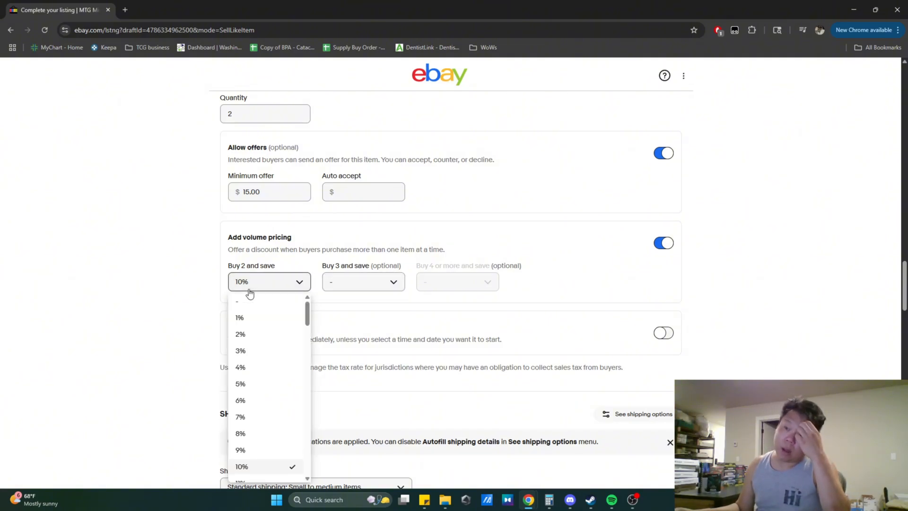
left_click(242, 387)
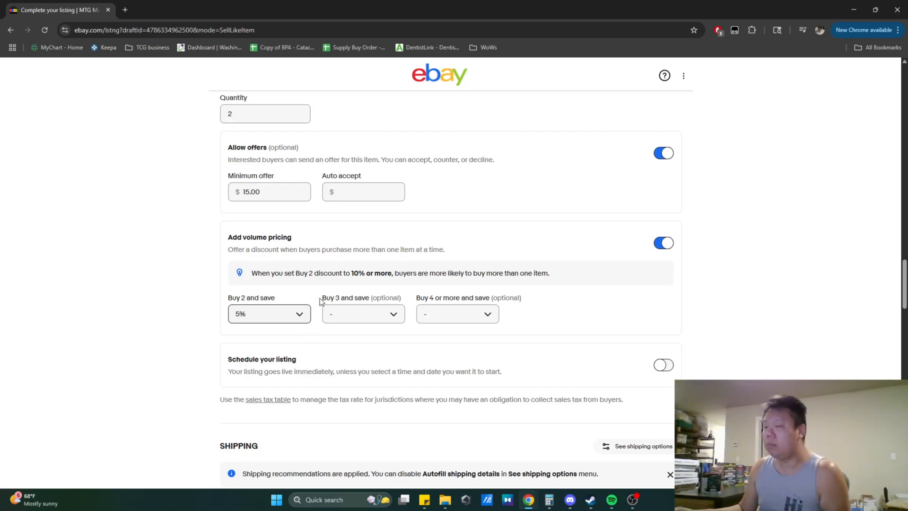
- Review the shipping section's method, package weight and dimensions, and domestic shipping options
scroll(146, 310, "down", 2)
scroll(146, 308, "down", 1)
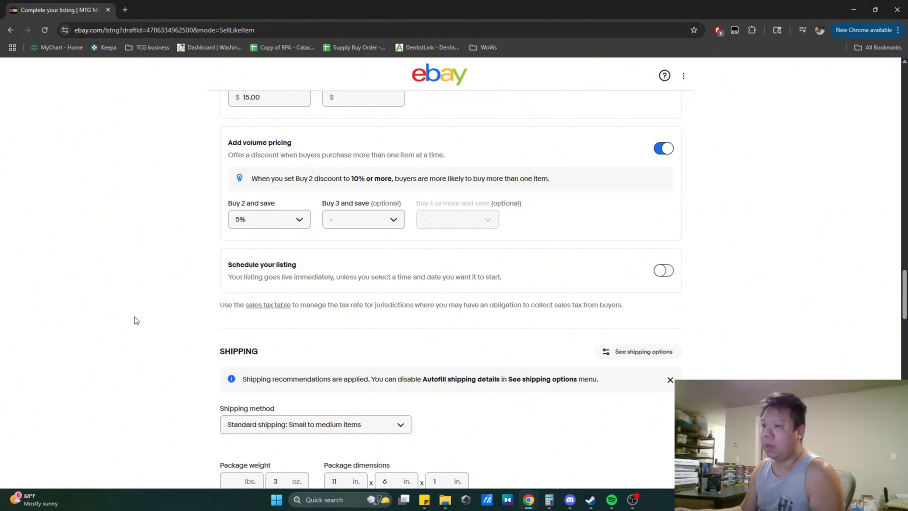
scroll(134, 316, "down", 2)
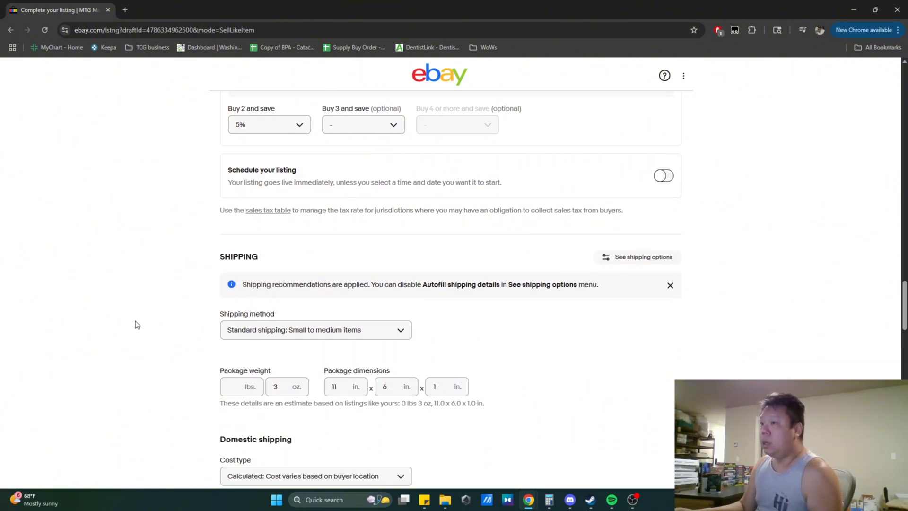
scroll(172, 298, "down", 1)
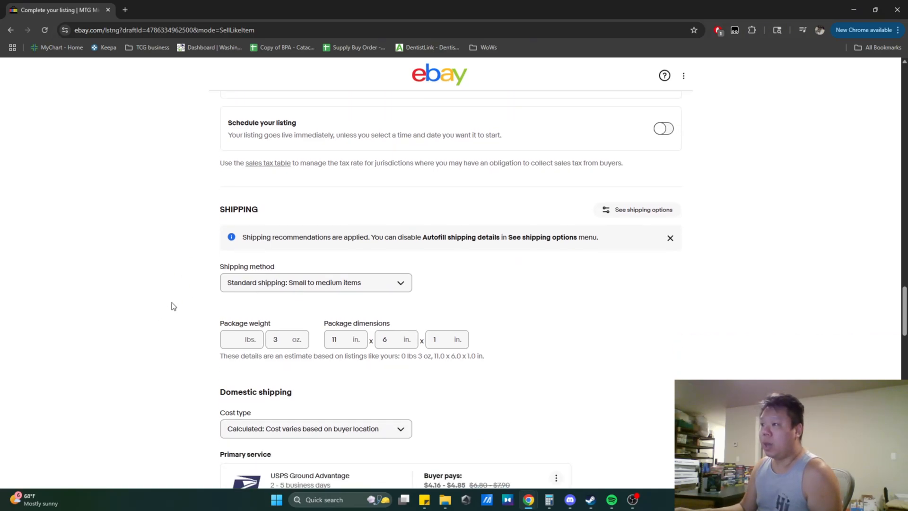
scroll(174, 305, "down", 2)
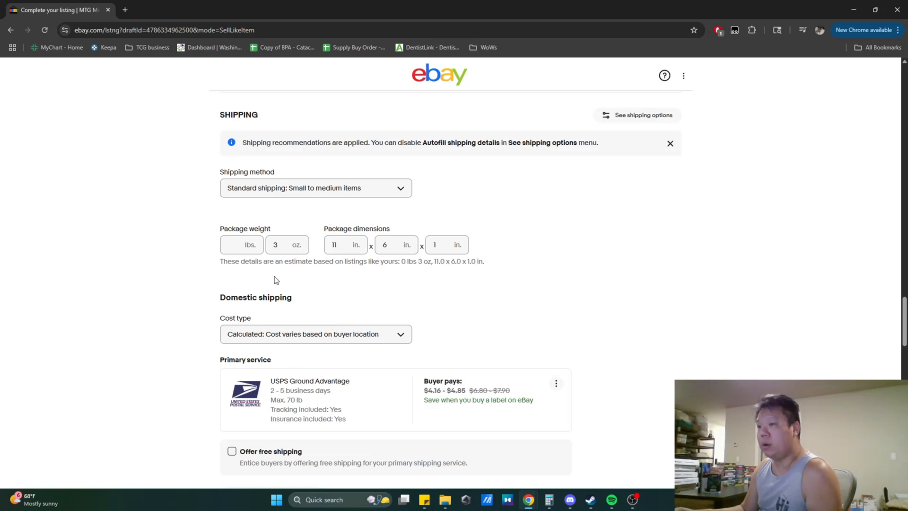
- Set the package weight to 1 oz
double_click(281, 251)
type("1")
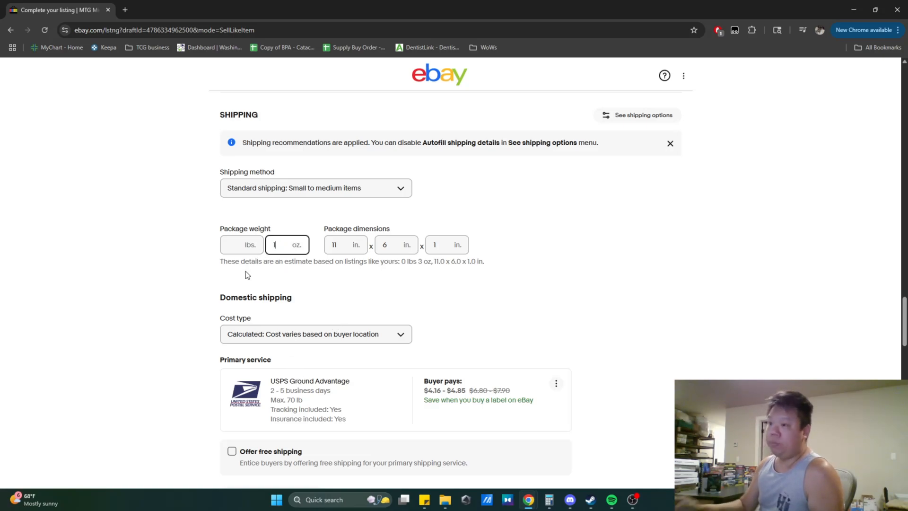
left_click(194, 260)
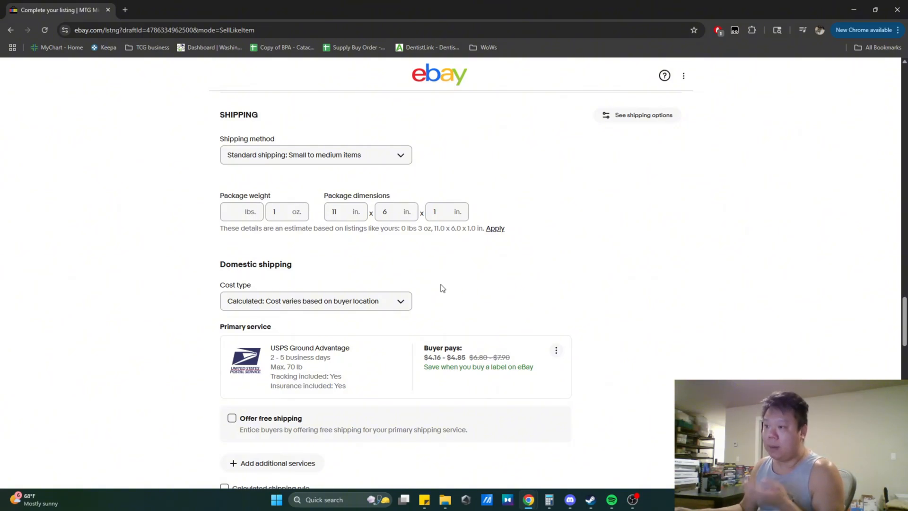
- Change the primary domestic shipping service to eBay Standard Envelope for eligible items up to $20
scroll(441, 285, "down", 1)
scroll(443, 288, "down", 1)
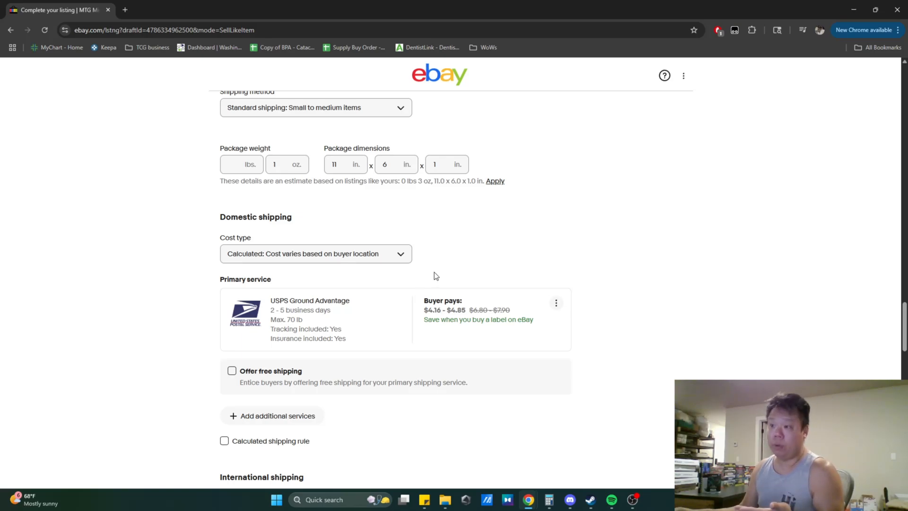
scroll(731, 263, "down", 2)
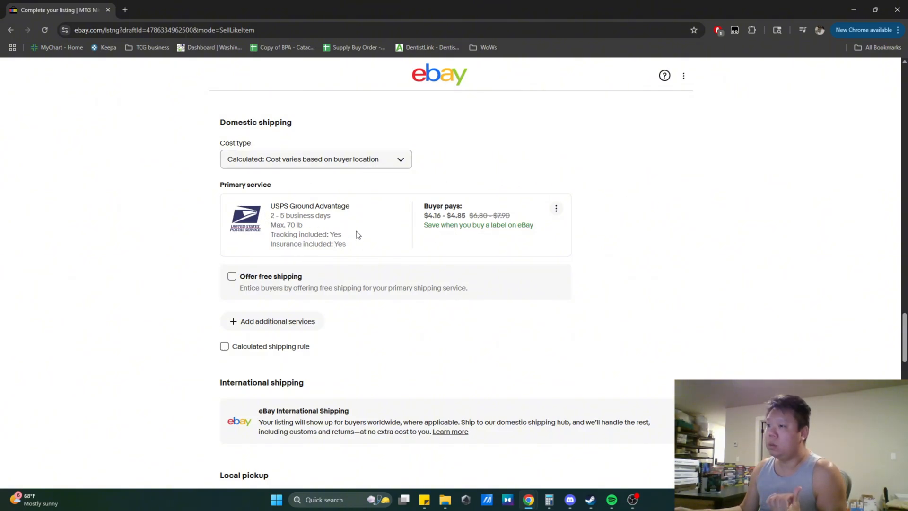
scroll(356, 234, "up", 5)
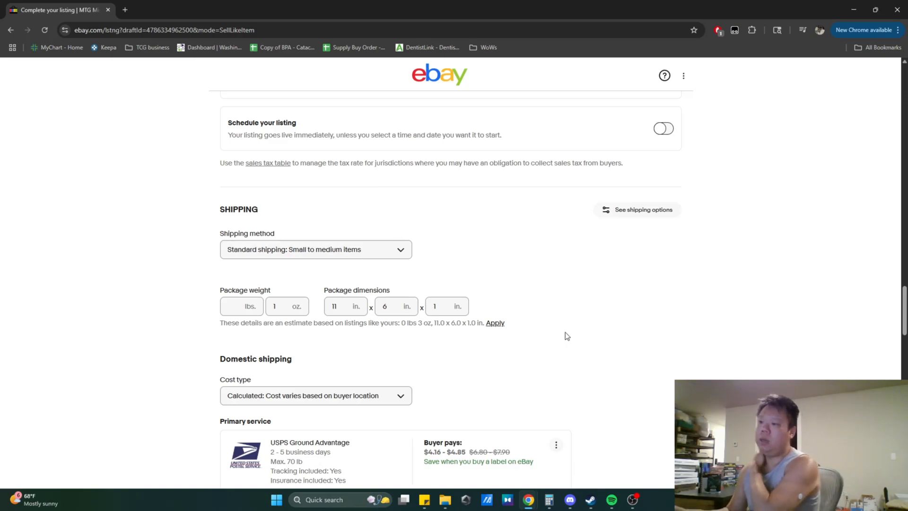
scroll(565, 331, "down", 3)
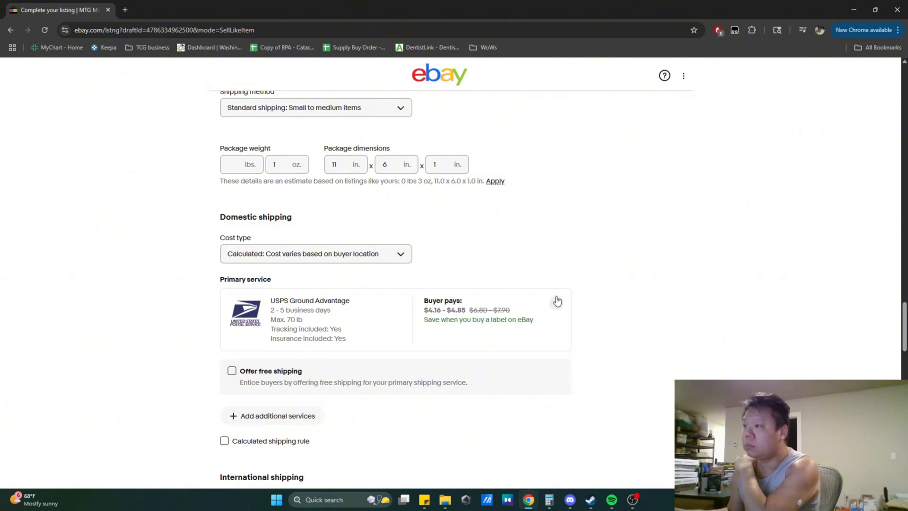
left_click(556, 302)
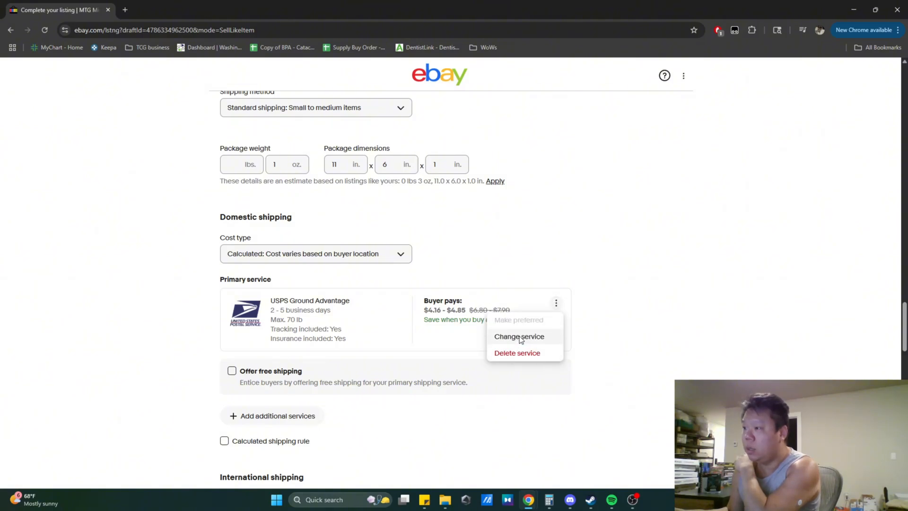
left_click(520, 337)
scroll(518, 319, "down", 1)
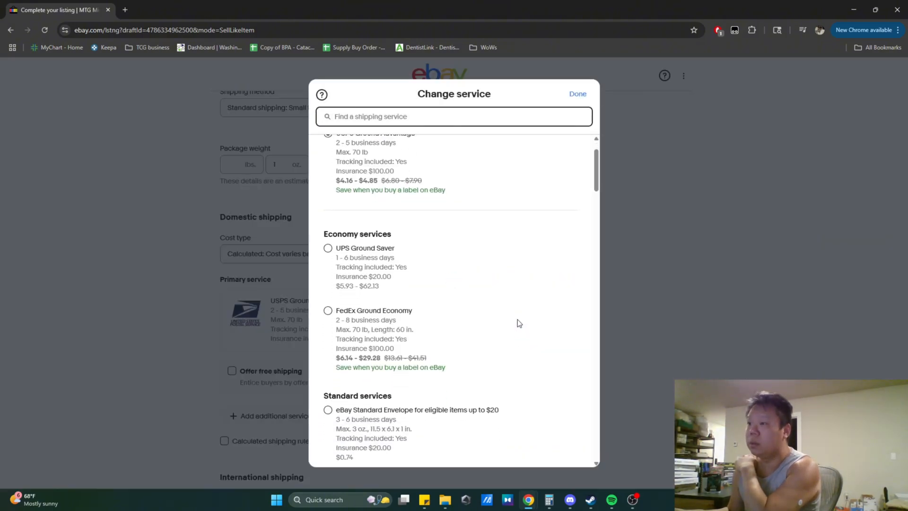
scroll(517, 319, "down", 3)
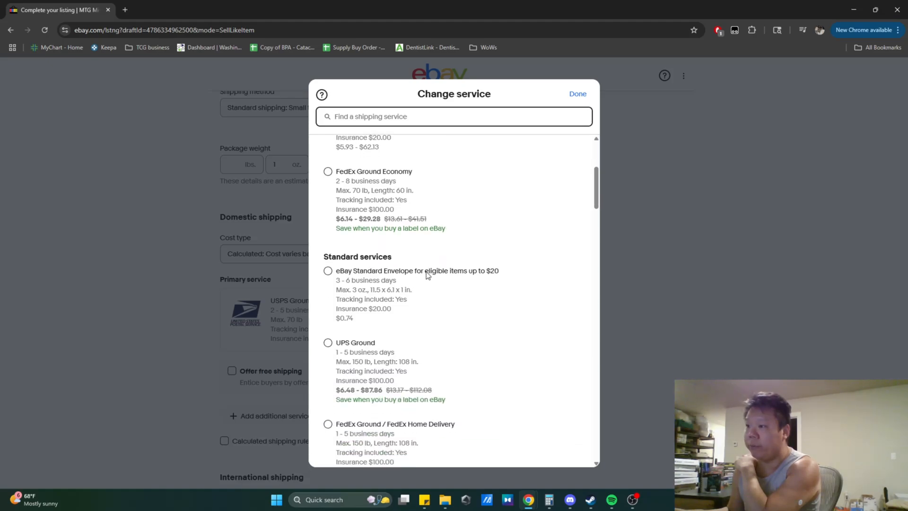
left_click(427, 275)
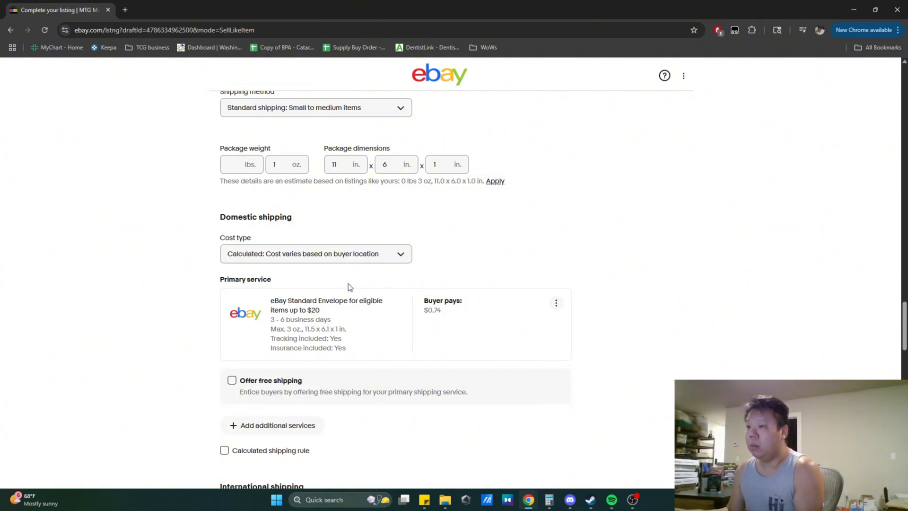
- Switch the domestic shipping cost type to Flat rate: Same cost regardless of buyer location
left_click(558, 303)
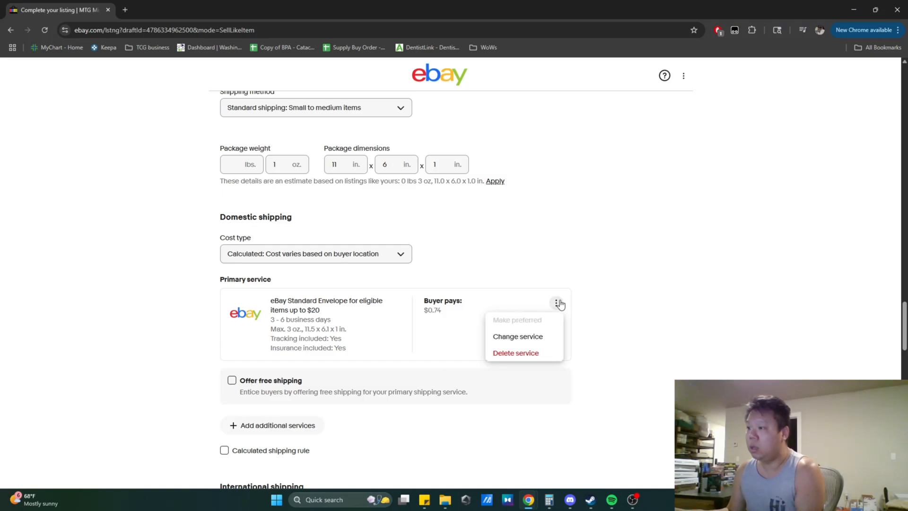
left_click(606, 296)
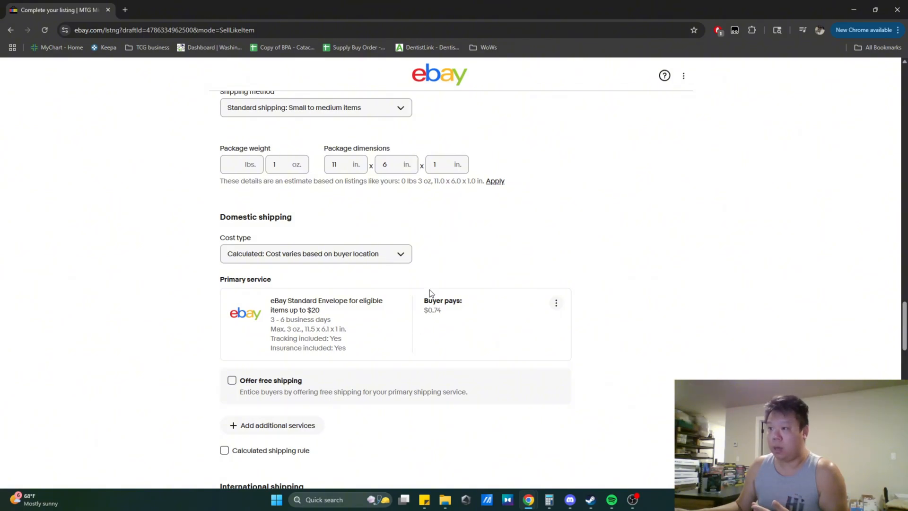
left_click(367, 258)
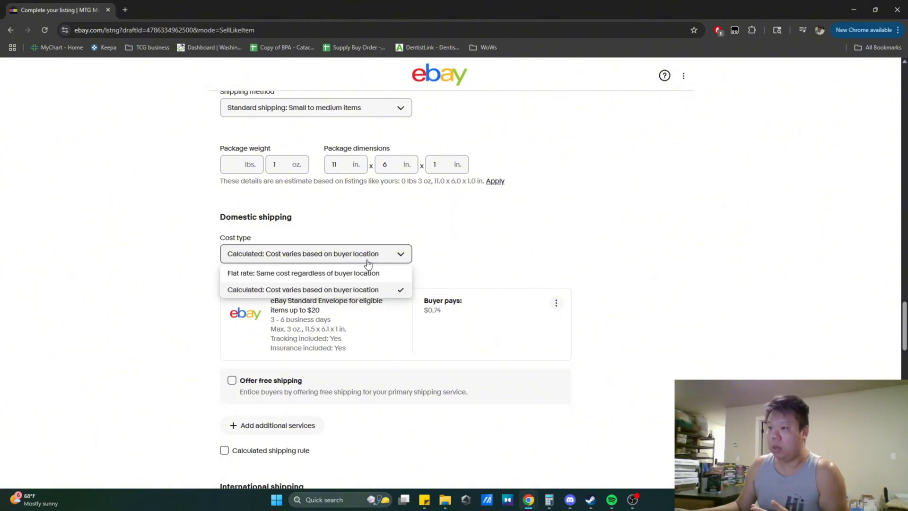
left_click(363, 274)
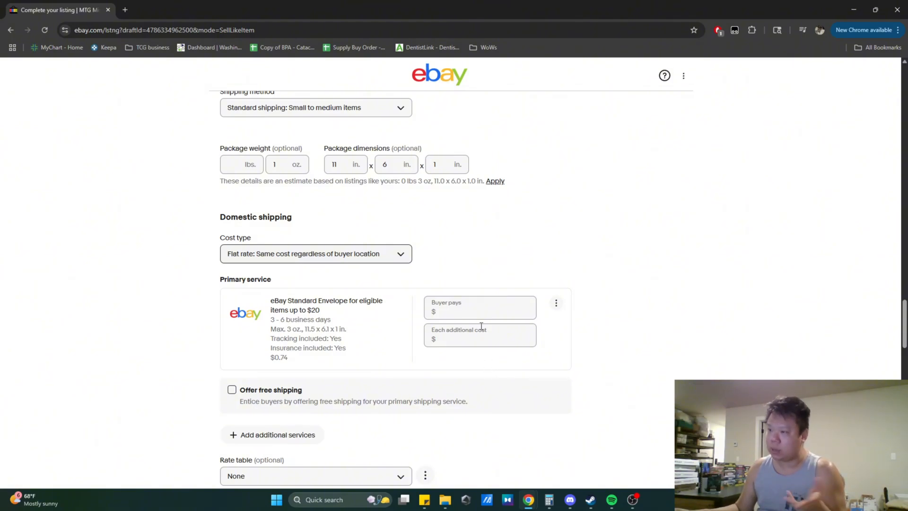
- Set the eBay Standard Envelope buyer-pays cost to 1.50 and each additional cost to 1.50
left_click(480, 311)
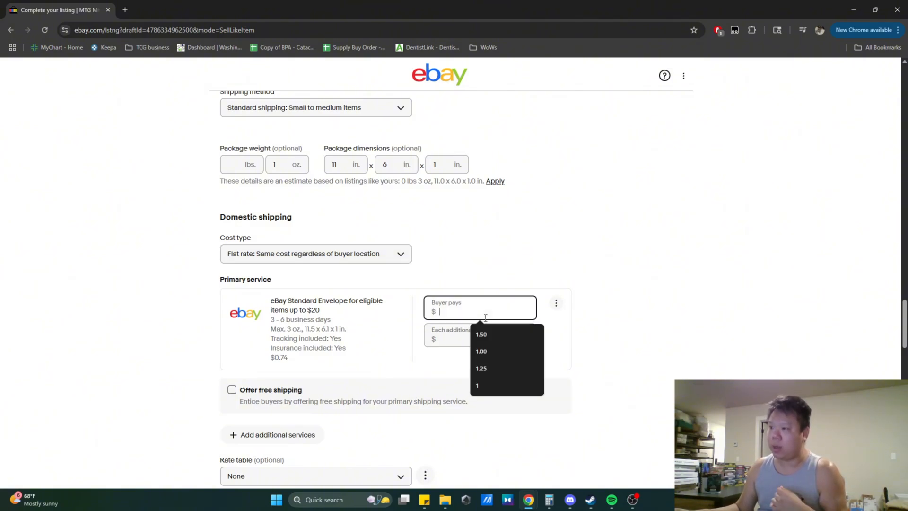
left_click(495, 339)
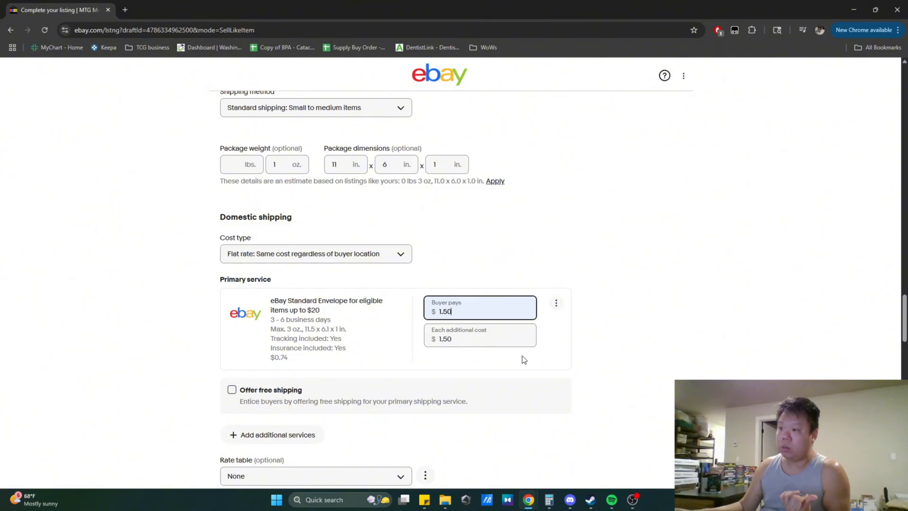
key("Tab")
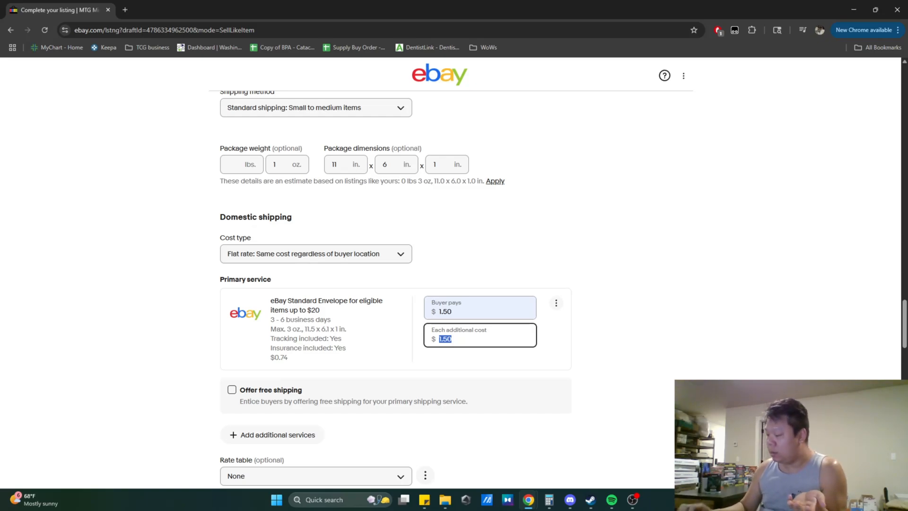
type("7")
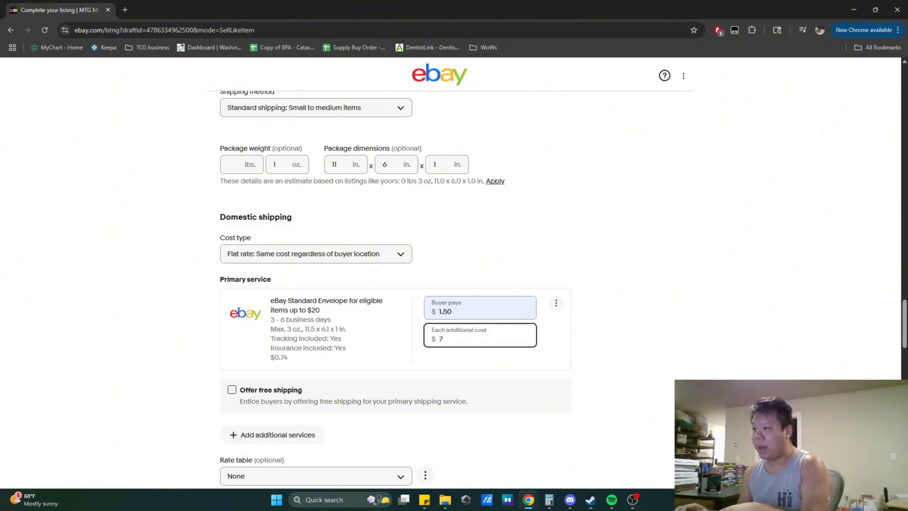
key("BackSpace")
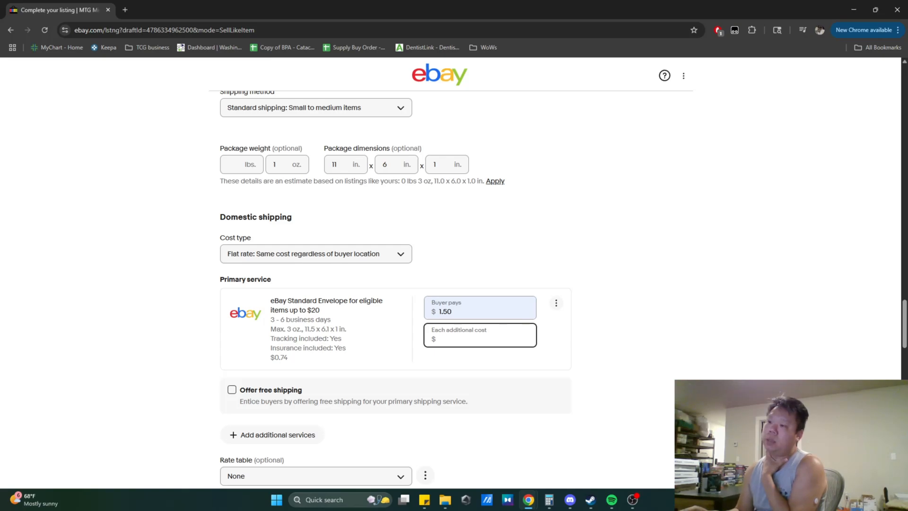
type("0")
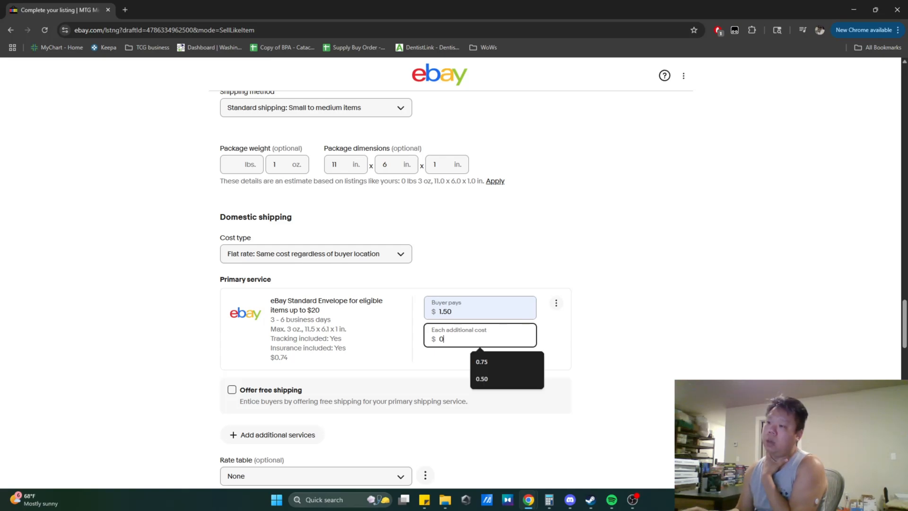
left_click(620, 452)
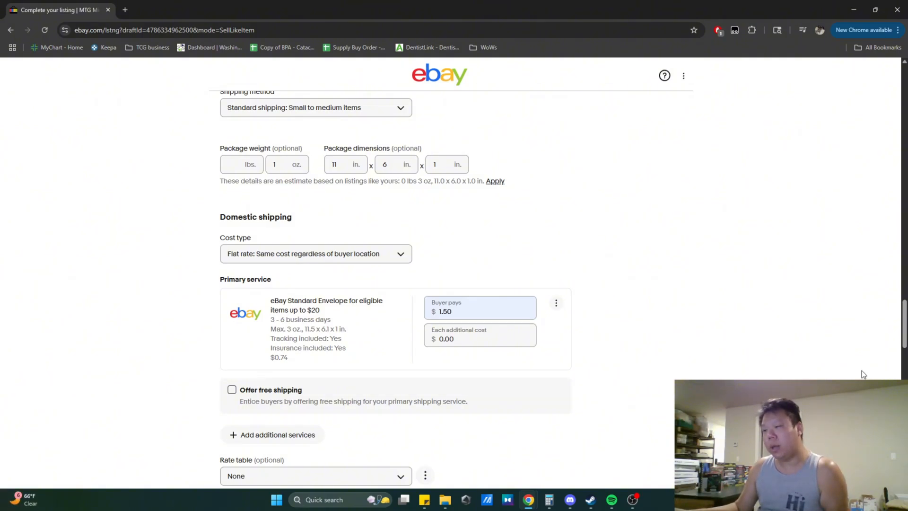
left_click(477, 337)
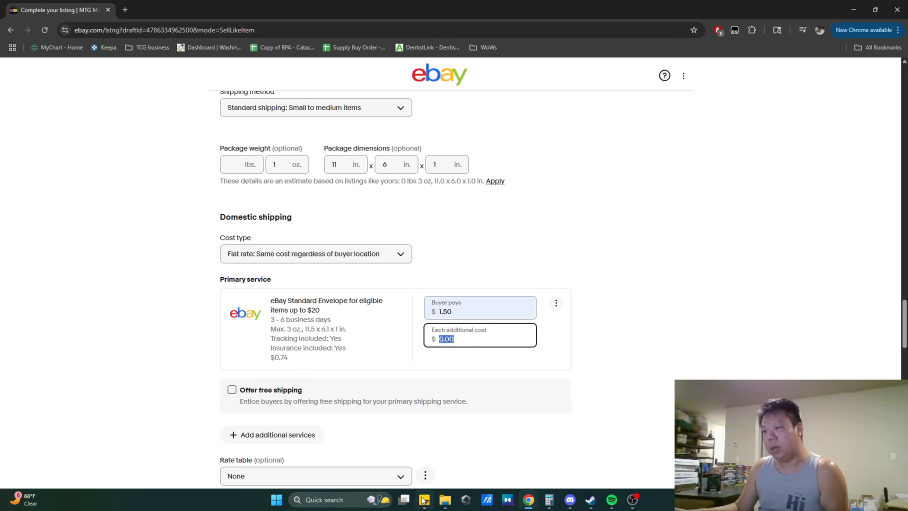
type("1.5")
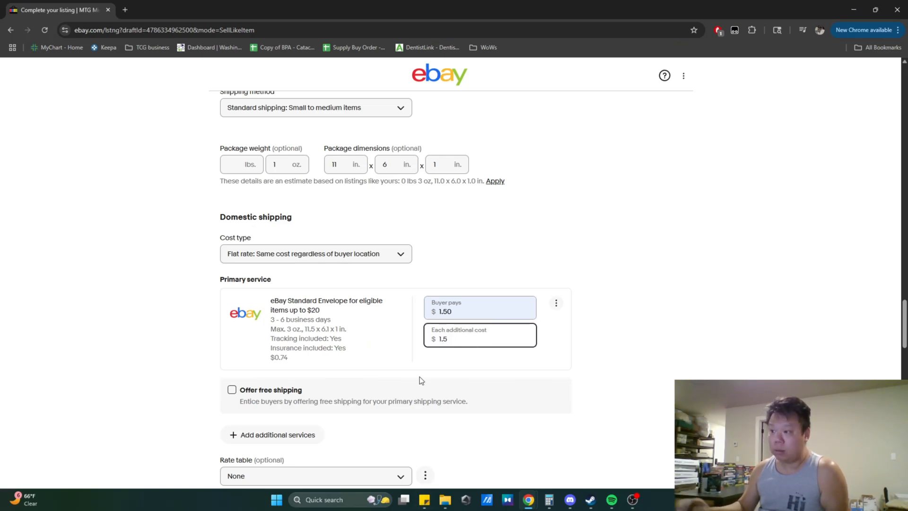
left_click(629, 368)
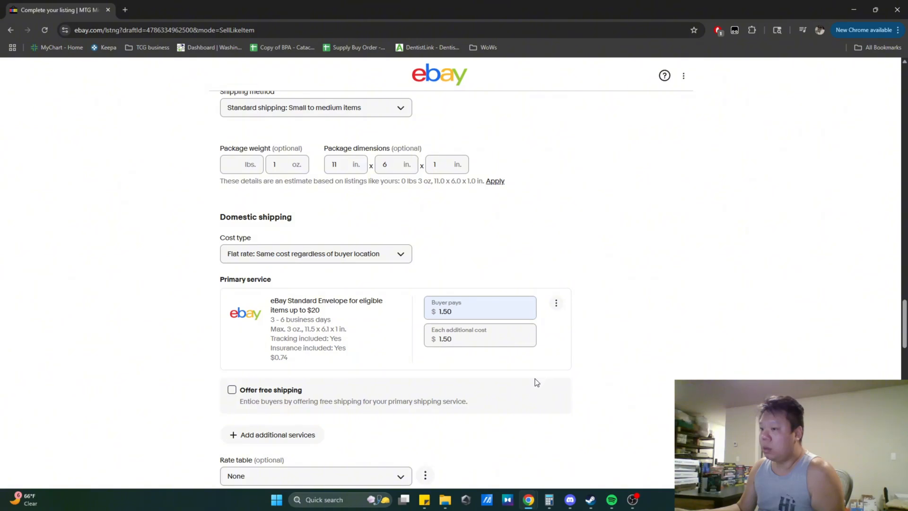
- Add USPS Ground Advantage as an additional domestic shipping service
scroll(188, 370, "down", 2)
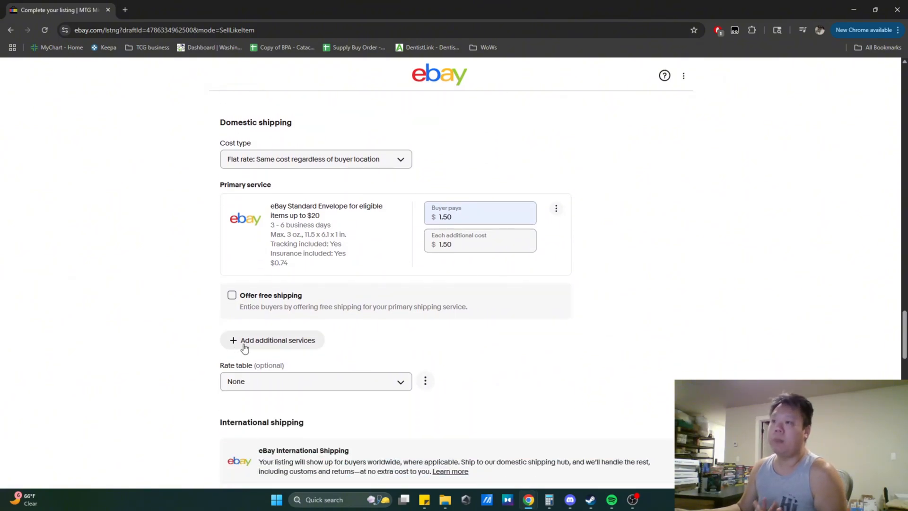
scroll(174, 333, "down", 1)
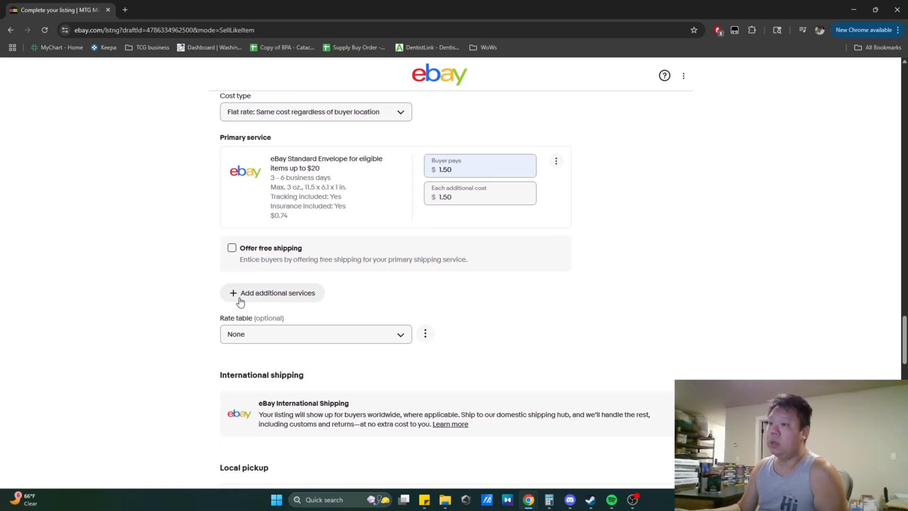
left_click(242, 295)
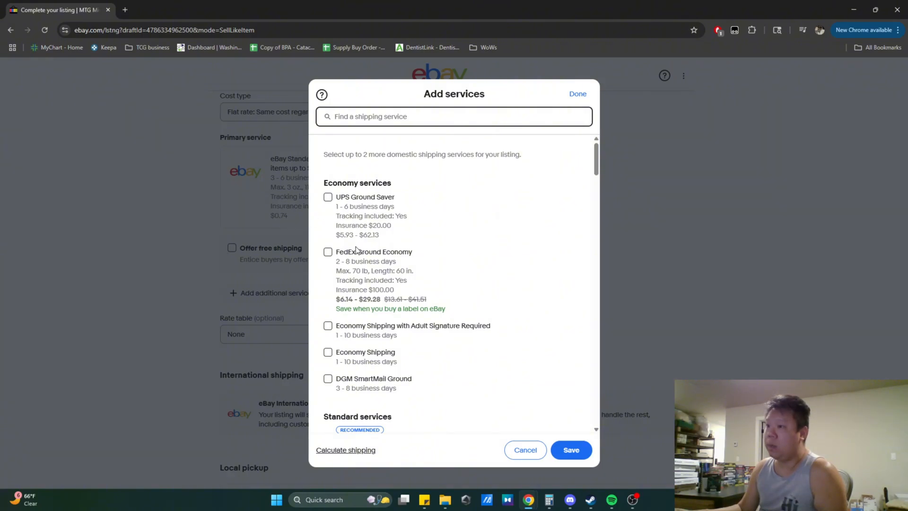
scroll(364, 274, "down", 1)
scroll(365, 280, "down", 1)
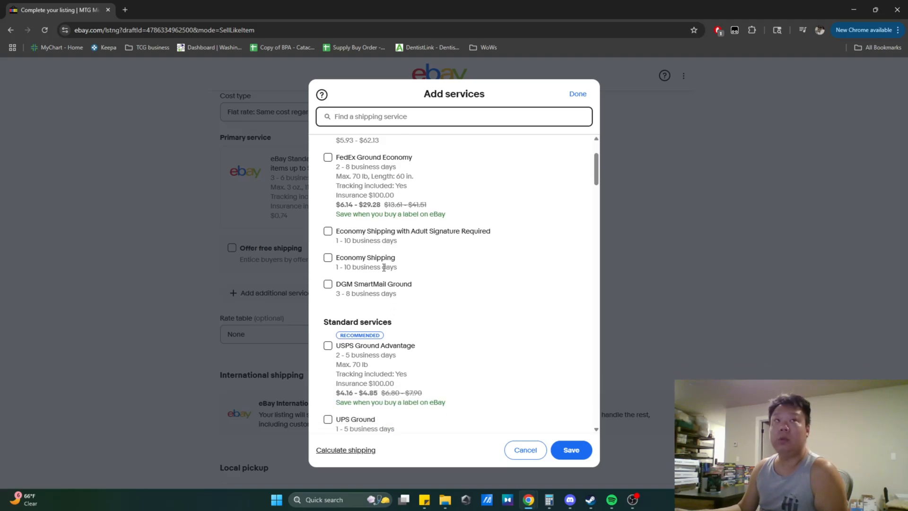
scroll(384, 267, "down", 1)
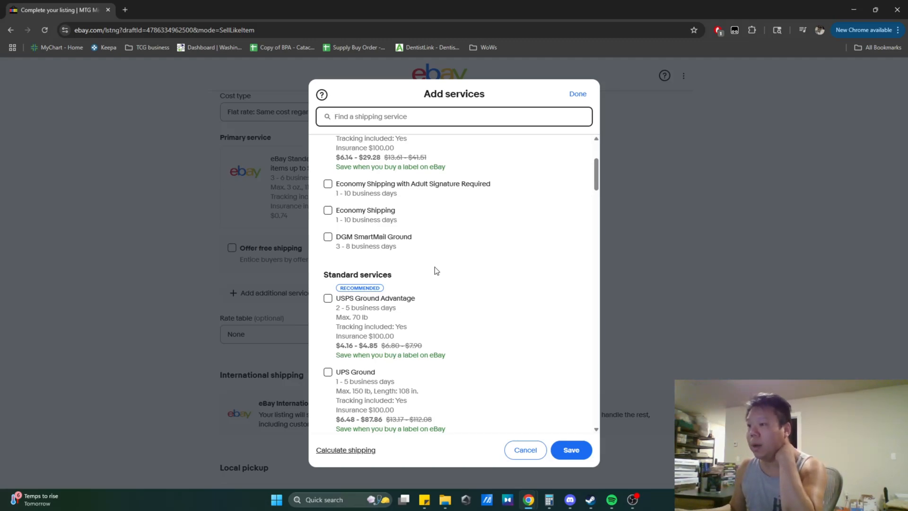
left_click(390, 298)
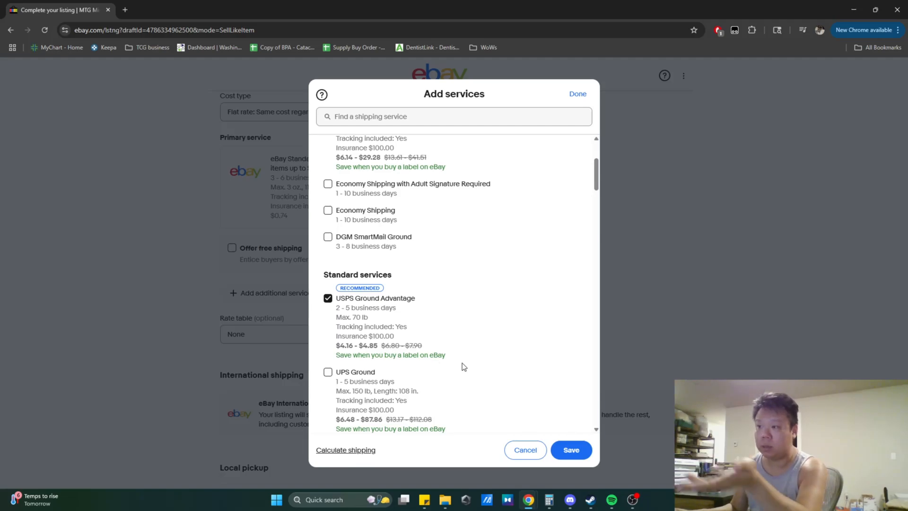
left_click(562, 449)
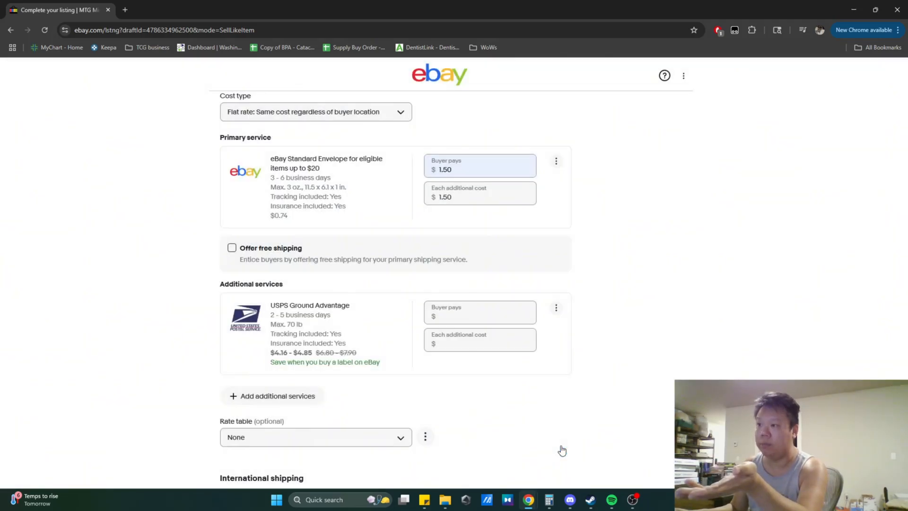
- Set USPS Ground Advantage's buyer-pays cost to 5.00 and each additional cost to 0.00
left_click(462, 316)
left_click(494, 347)
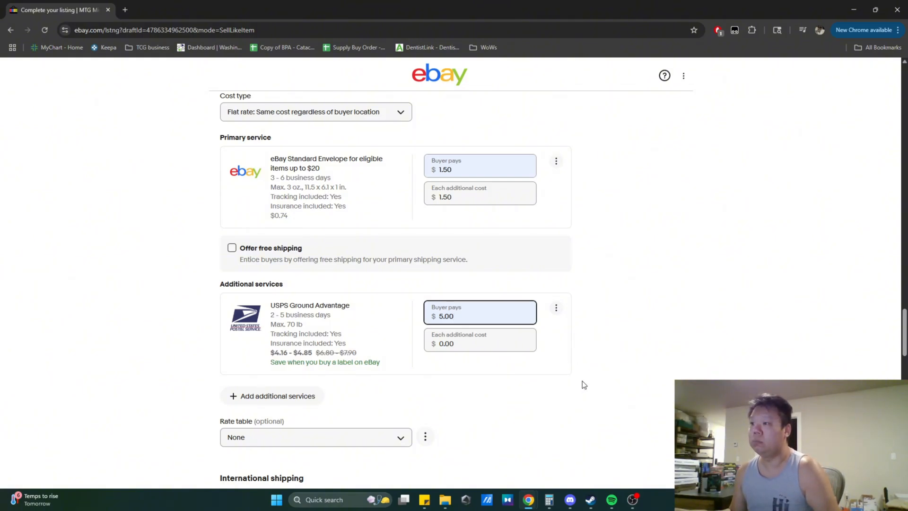
scroll(663, 280, "down", 1)
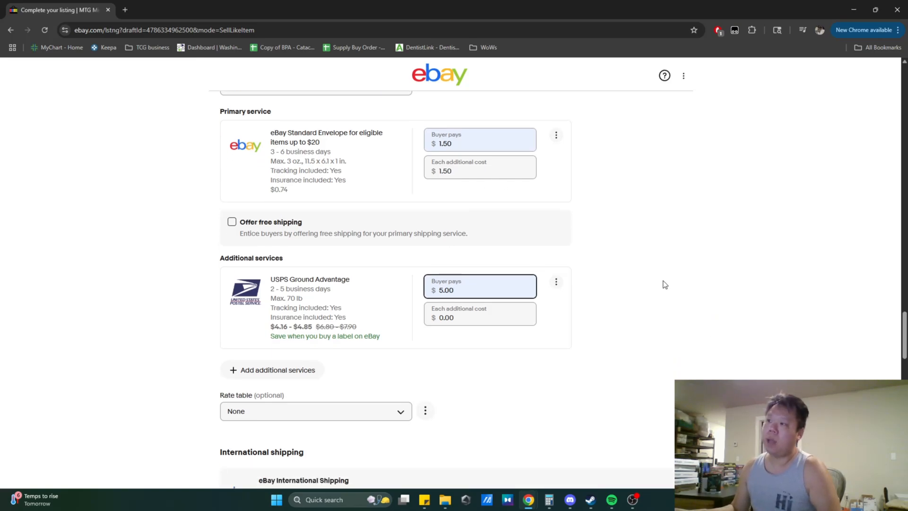
scroll(663, 283, "up", 1)
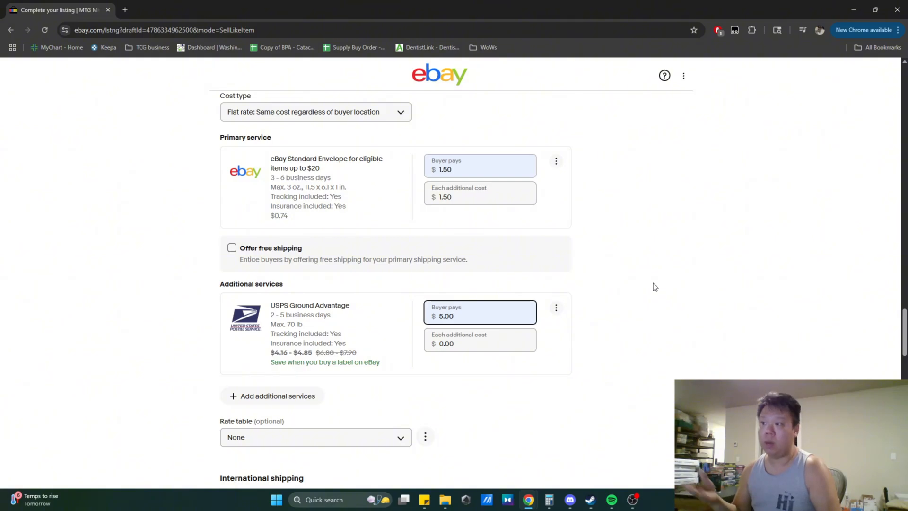
left_click(501, 177)
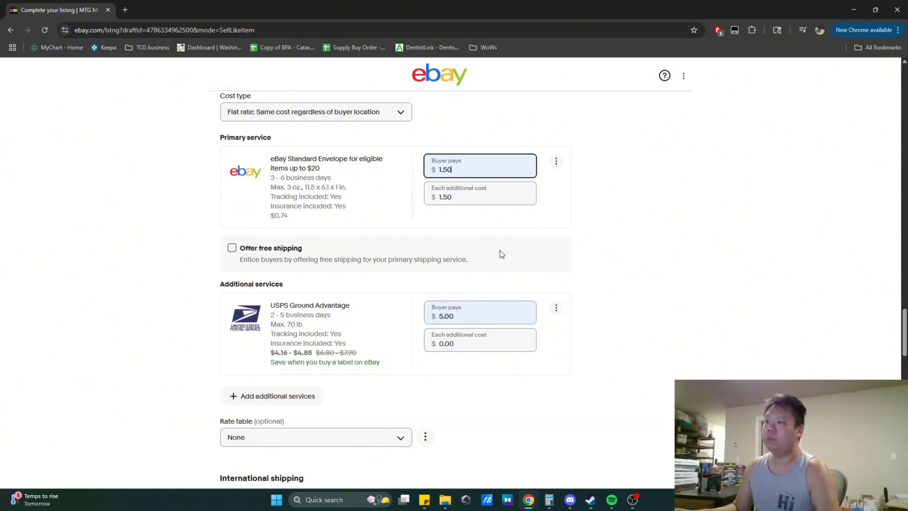
- Open a preview of the completed listing from the end of the listing form
scroll(637, 272, "down", 5)
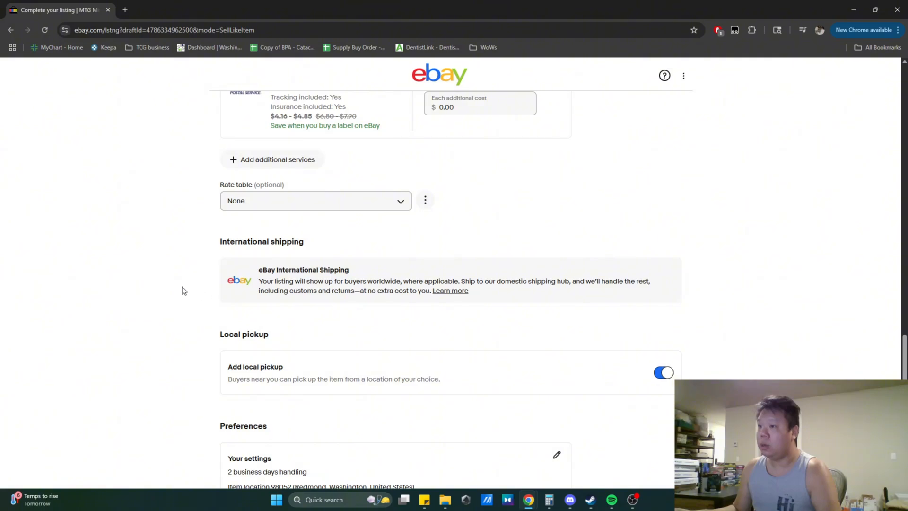
scroll(182, 286, "down", 1)
scroll(192, 353, "down", 2)
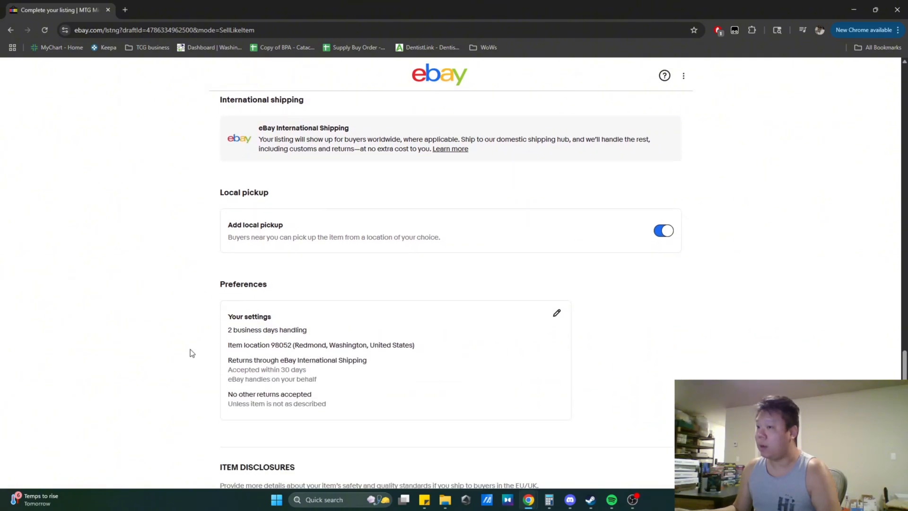
scroll(449, 283, "down", 3)
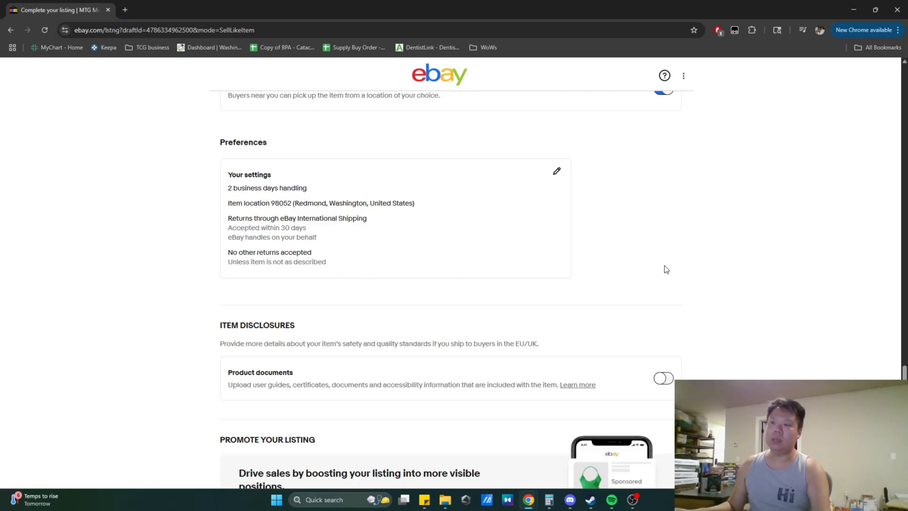
scroll(712, 261, "down", 3)
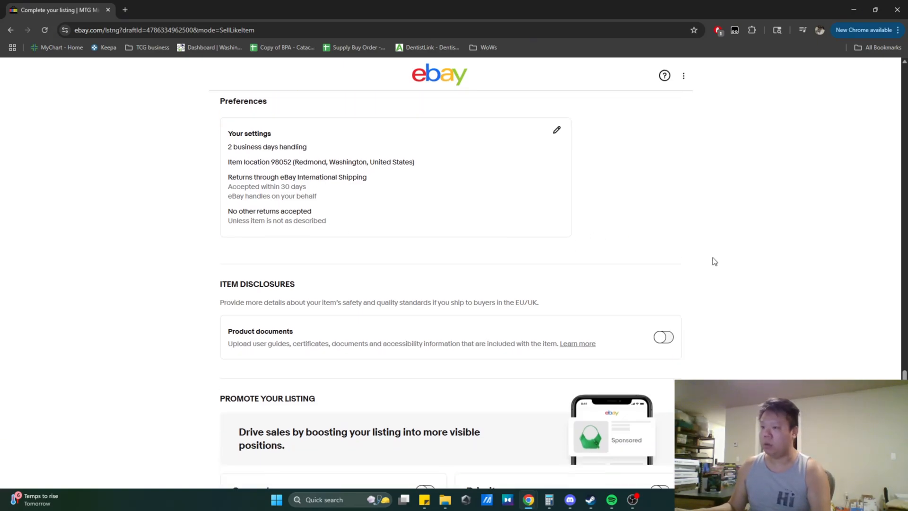
scroll(717, 255, "down", 3)
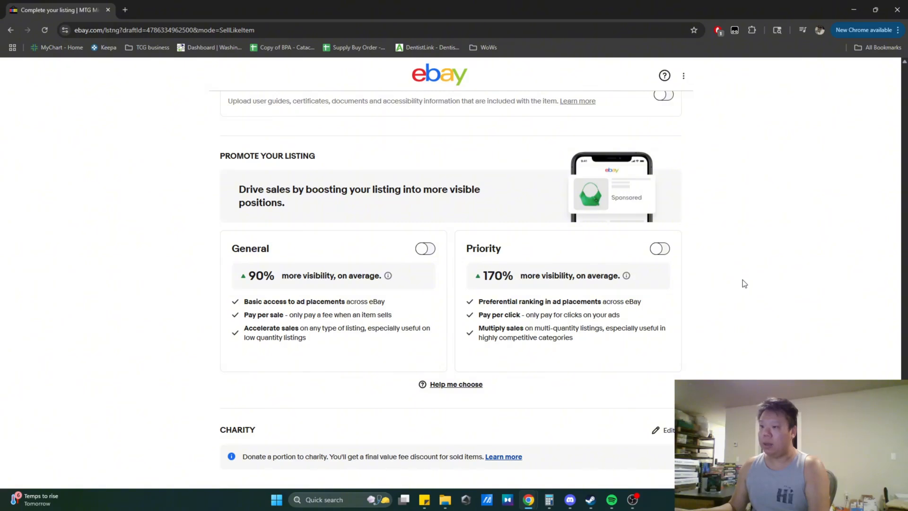
scroll(742, 279, "down", 7)
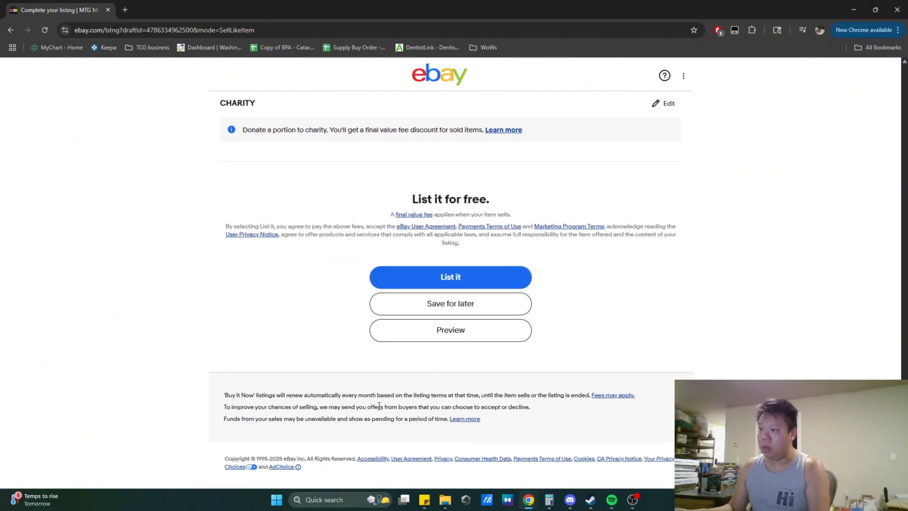
left_click(419, 339)
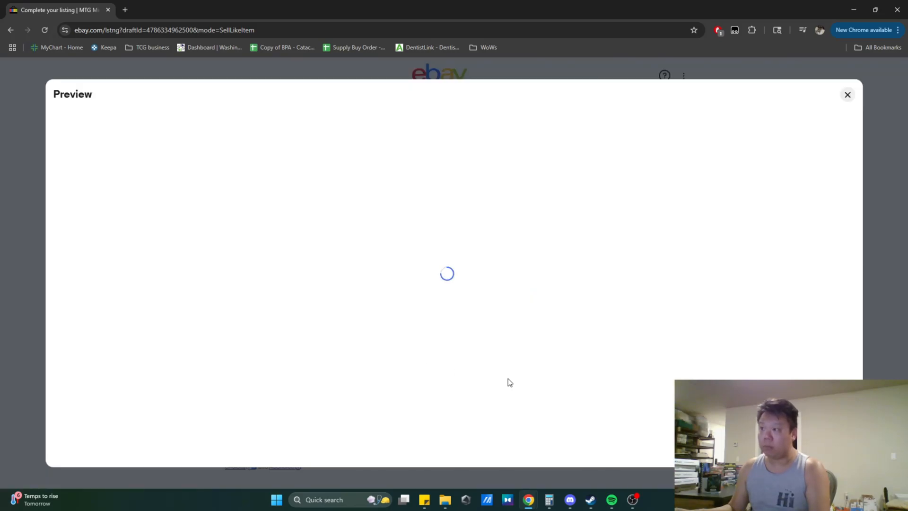
- Review the listing preview's photos, price, shipping, returns and description, then close the preview
scroll(640, 336, "down", 2)
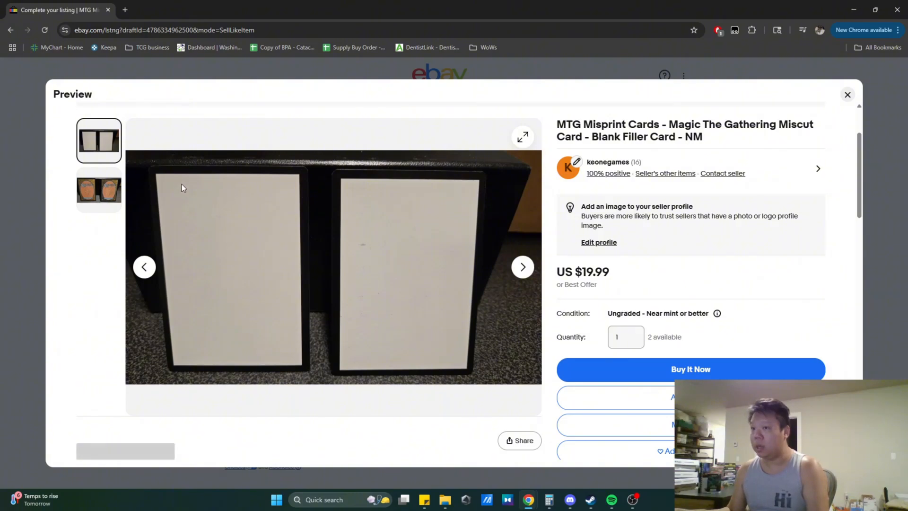
double_click(522, 269)
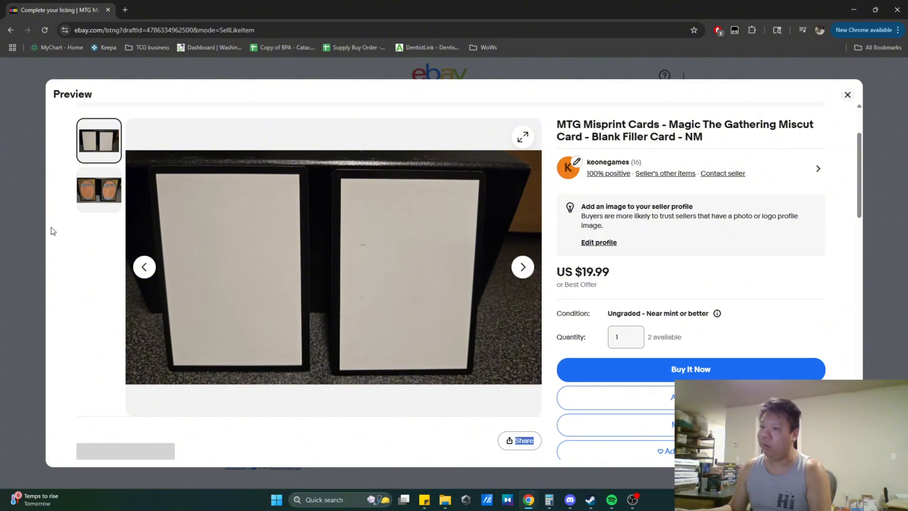
left_click(136, 274)
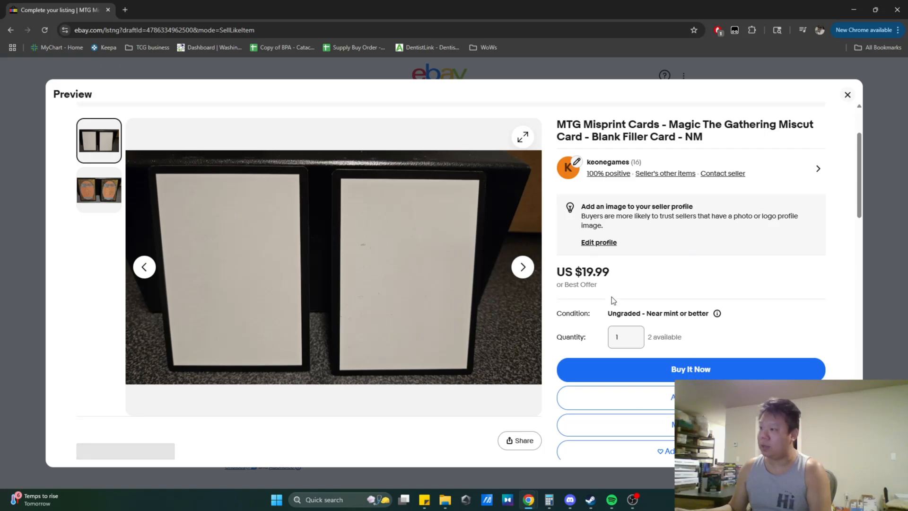
scroll(702, 327, "down", 2)
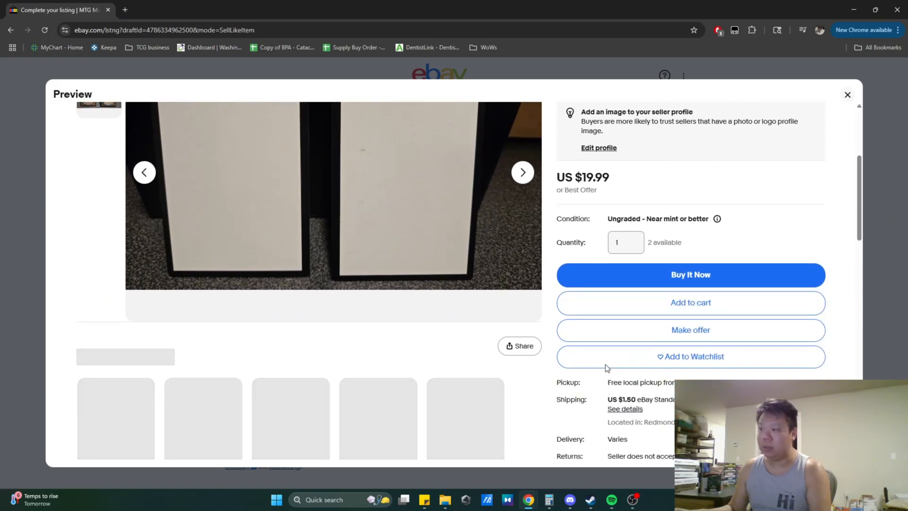
scroll(561, 332, "up", 1)
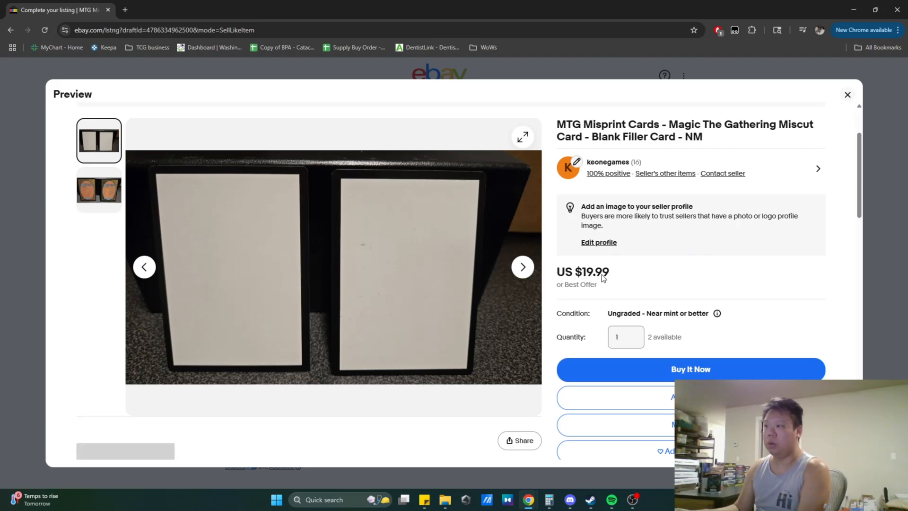
scroll(688, 359, "down", 2)
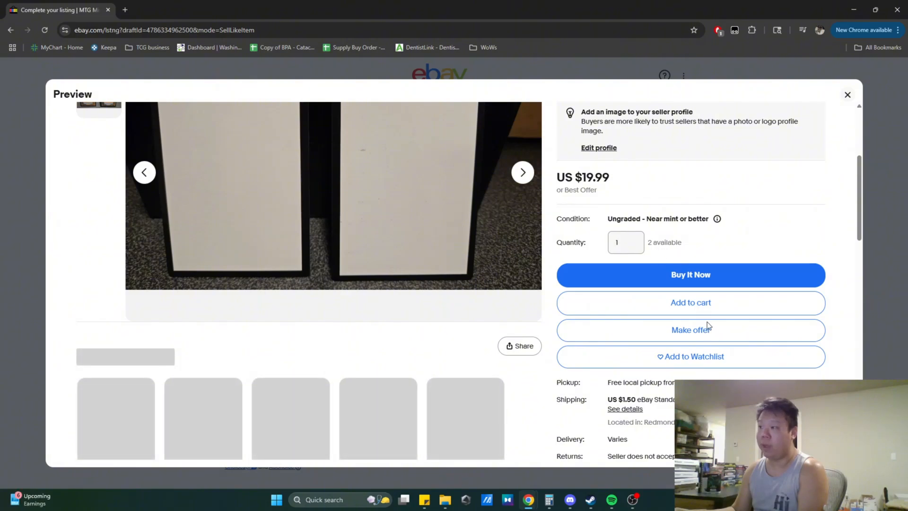
scroll(483, 314, "down", 4)
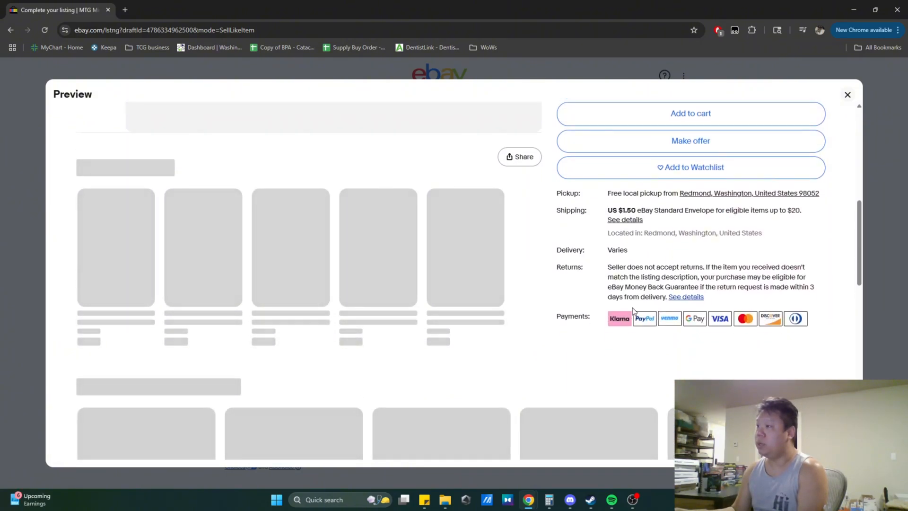
scroll(524, 237, "up", 8)
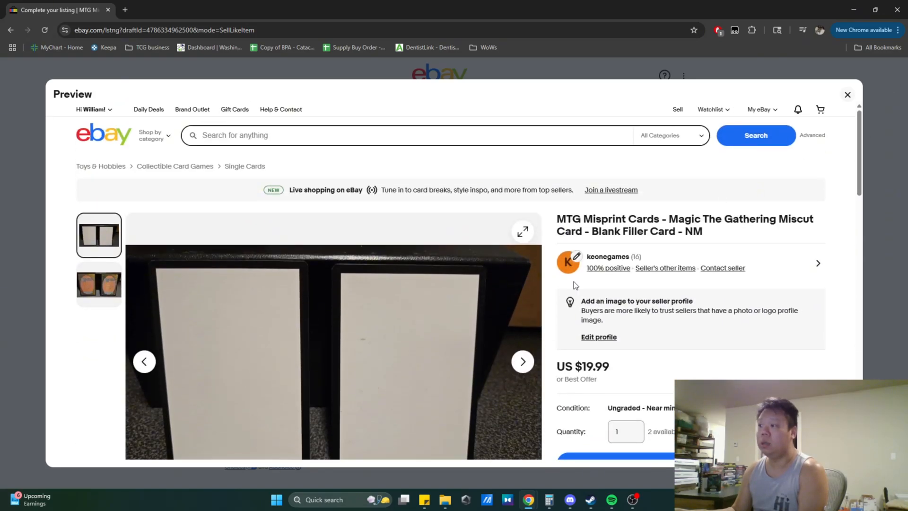
scroll(564, 291, "down", 10)
scroll(566, 277, "up", 9)
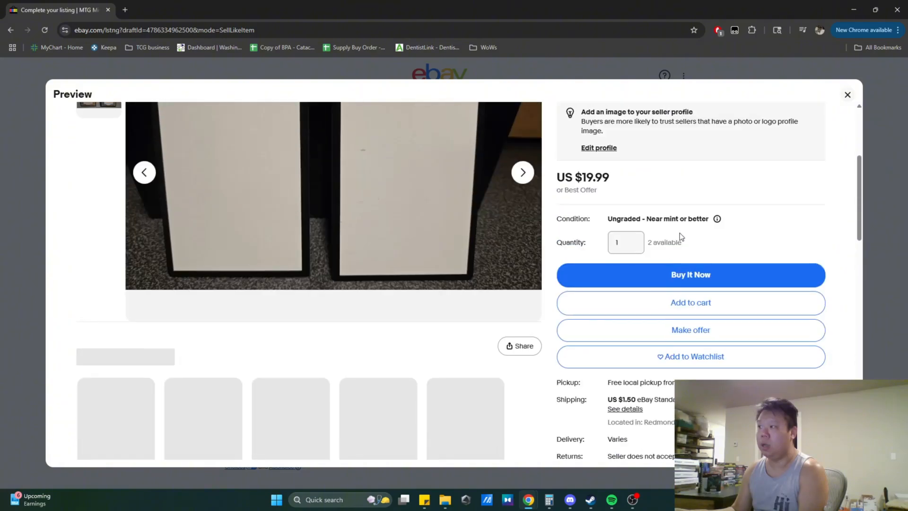
scroll(679, 233, "down", 12)
scroll(488, 171, "up", 2)
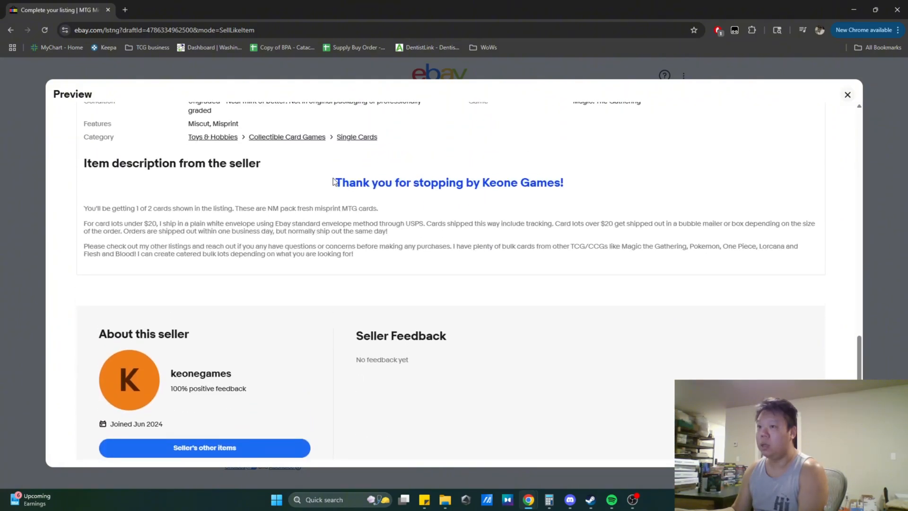
scroll(361, 322, "down", 1)
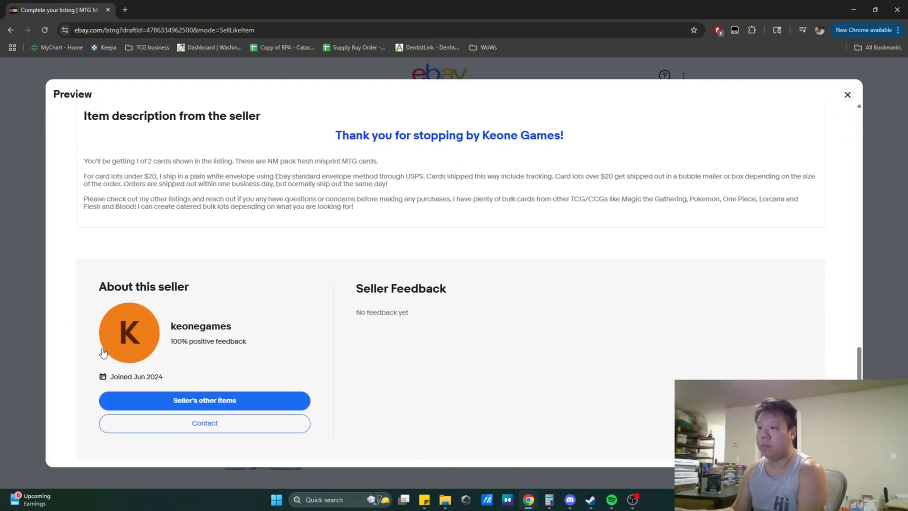
left_click(848, 95)
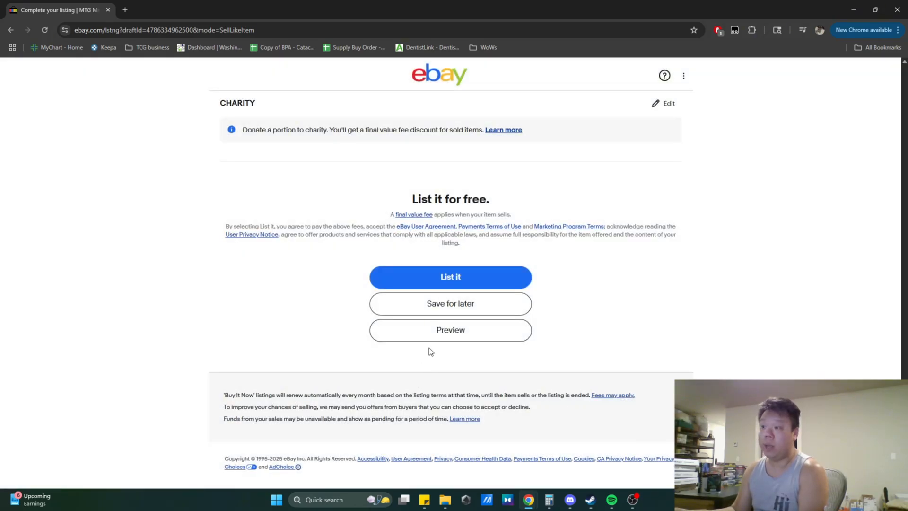
- Publish the listing and open the live listing page
left_click(458, 278)
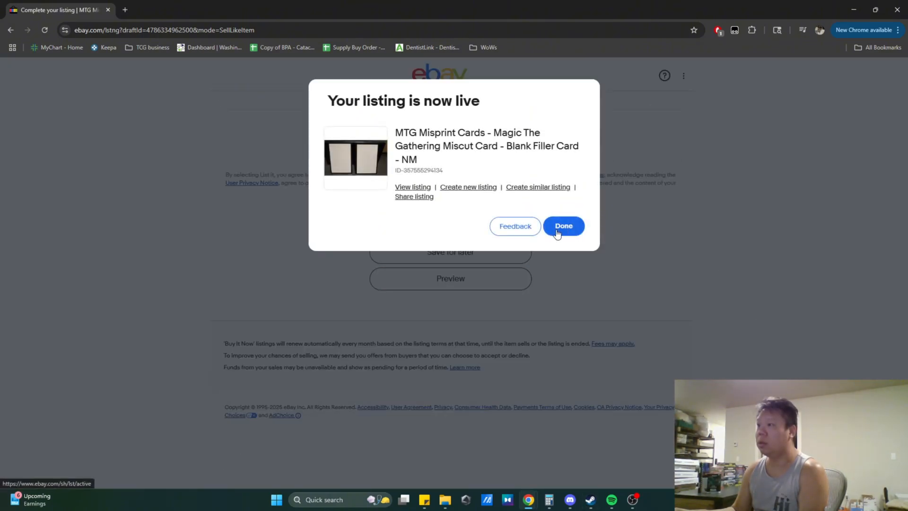
left_click(413, 187)
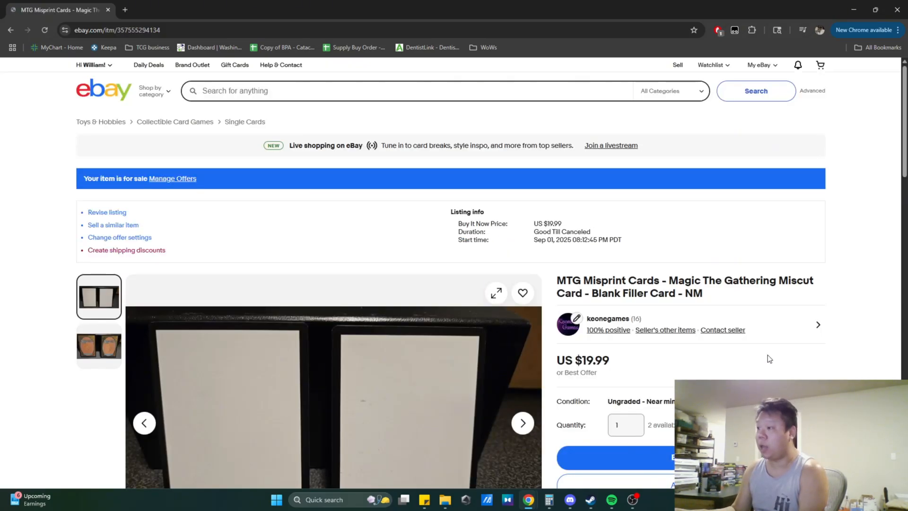
- Check the live listing's front and back photos, price and shipping details
scroll(766, 357, "down", 2)
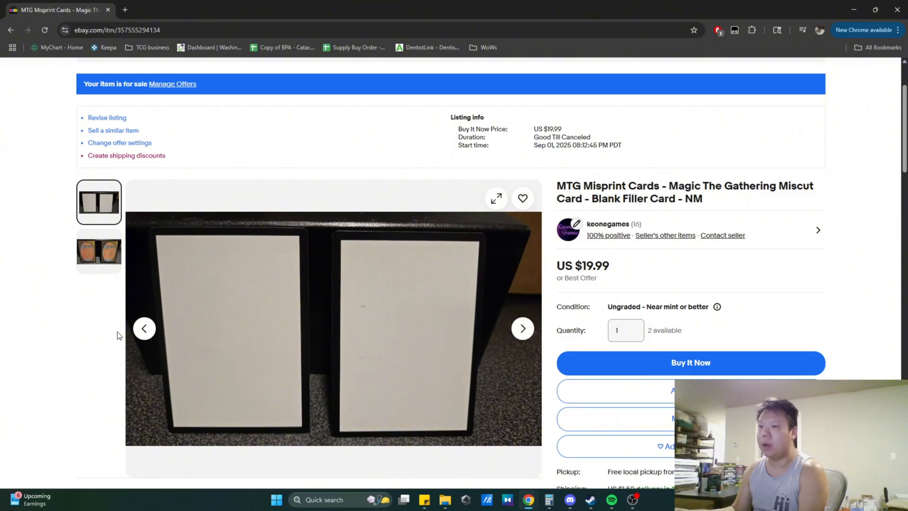
left_click(523, 329)
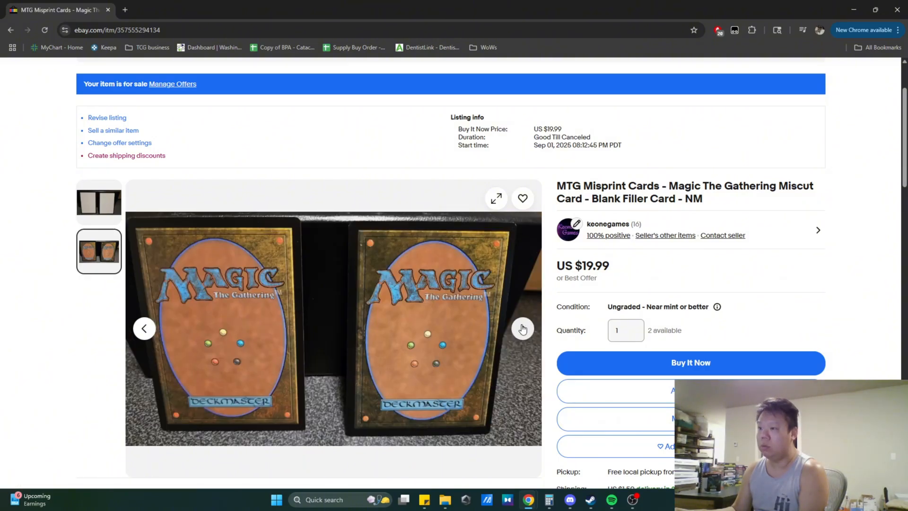
scroll(524, 329, "down", 1)
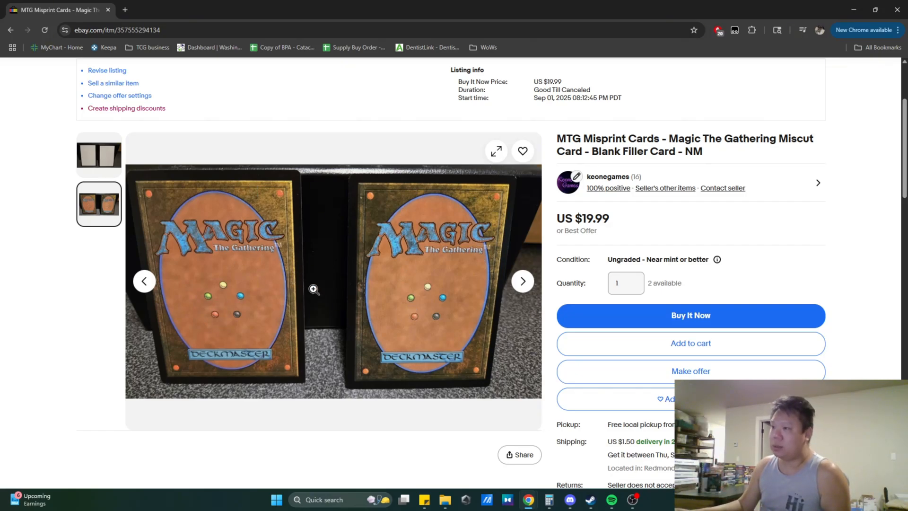
left_click(96, 160)
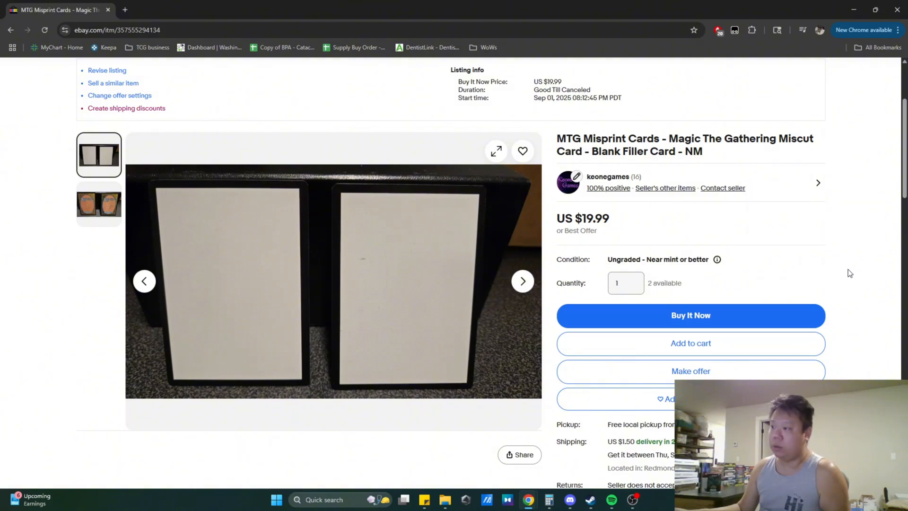
scroll(847, 272, "down", 3)
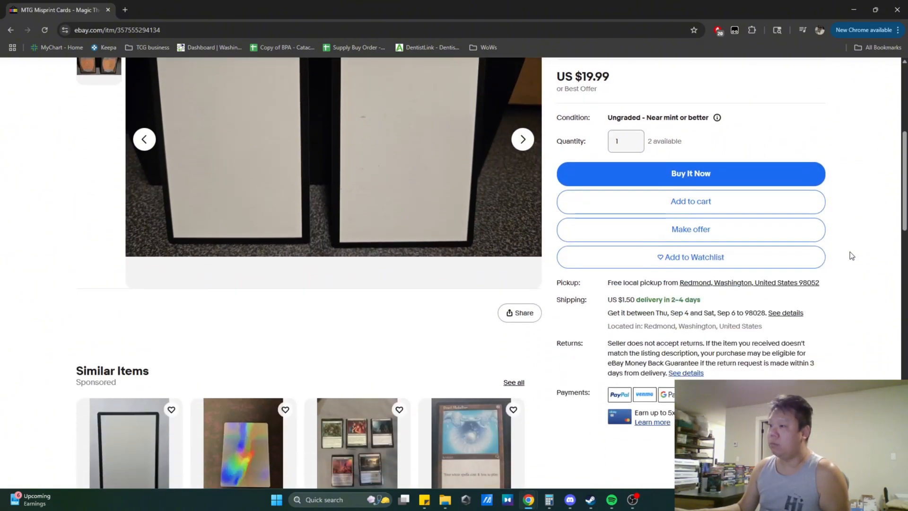
scroll(844, 244, "up", 6)
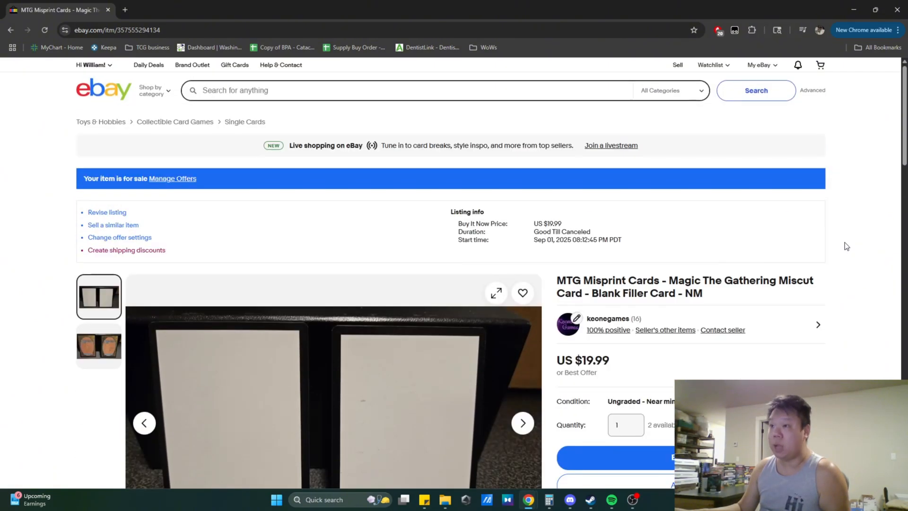